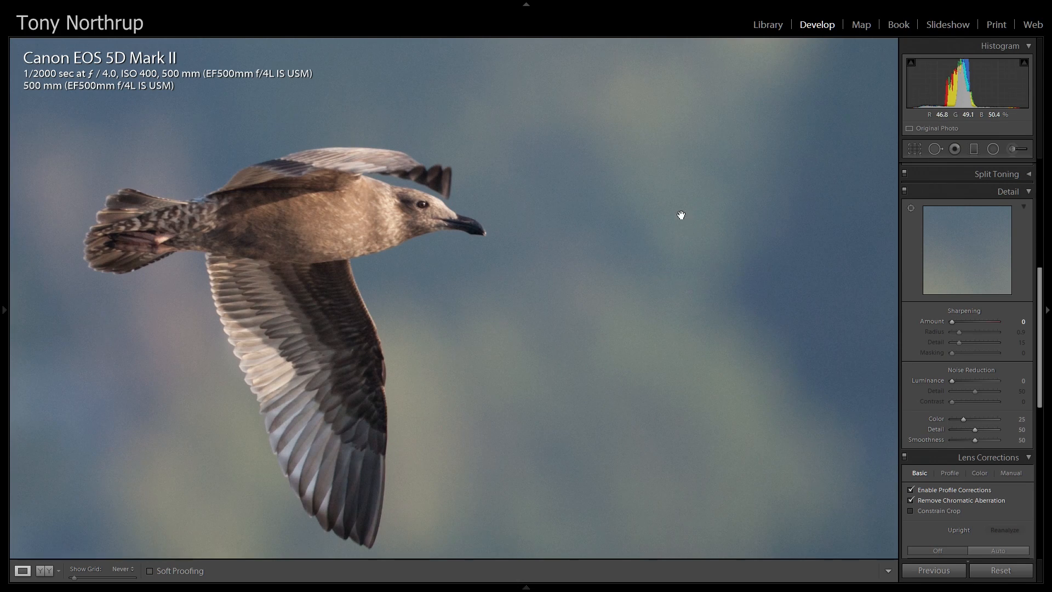
Activate the Adjustment Brush for a new mask with the Noise effect.
{"action": "left_click_drag", "start_coordinate": [681, 215], "coordinate": [428, 355]}
{"action": "left_click_drag", "start_coordinate": [251, 395], "coordinate": [501, 389]}
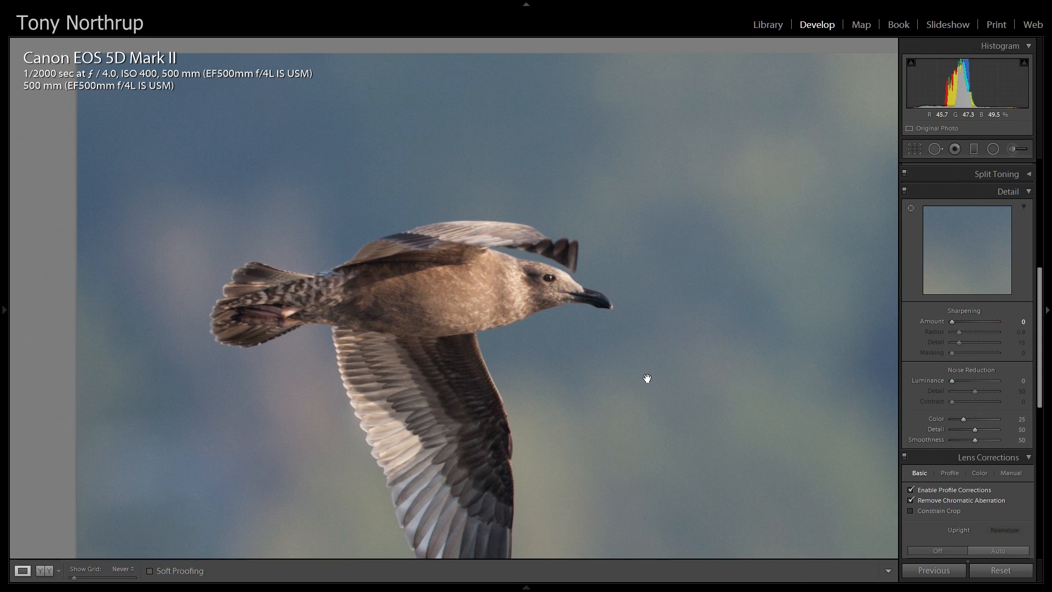
{"action": "left_click", "coordinate": [705, 340]}
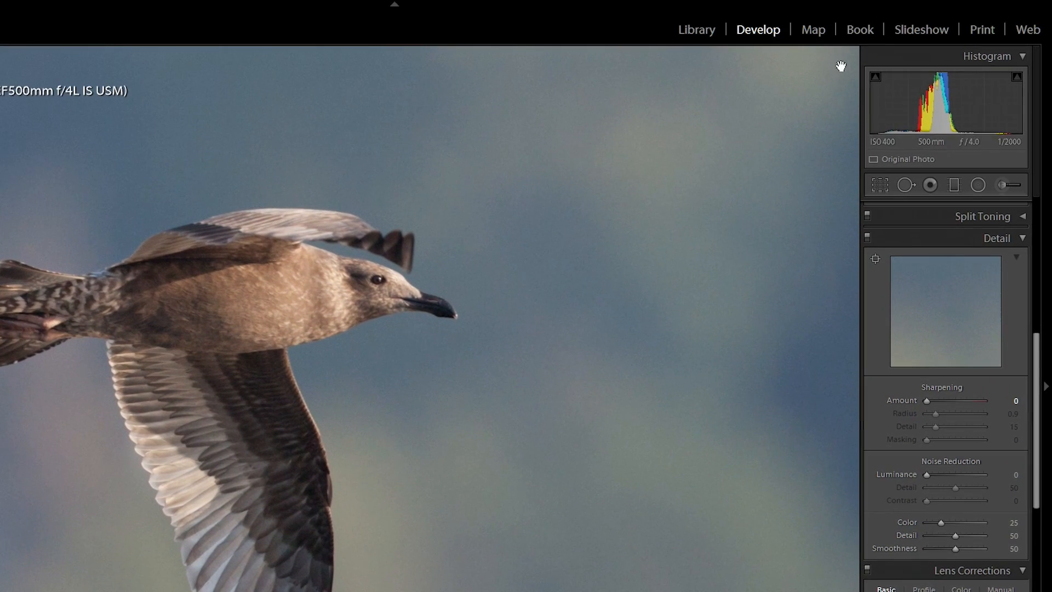
{"action": "left_click_drag", "start_coordinate": [1036, 364], "coordinate": [1039, 216]}
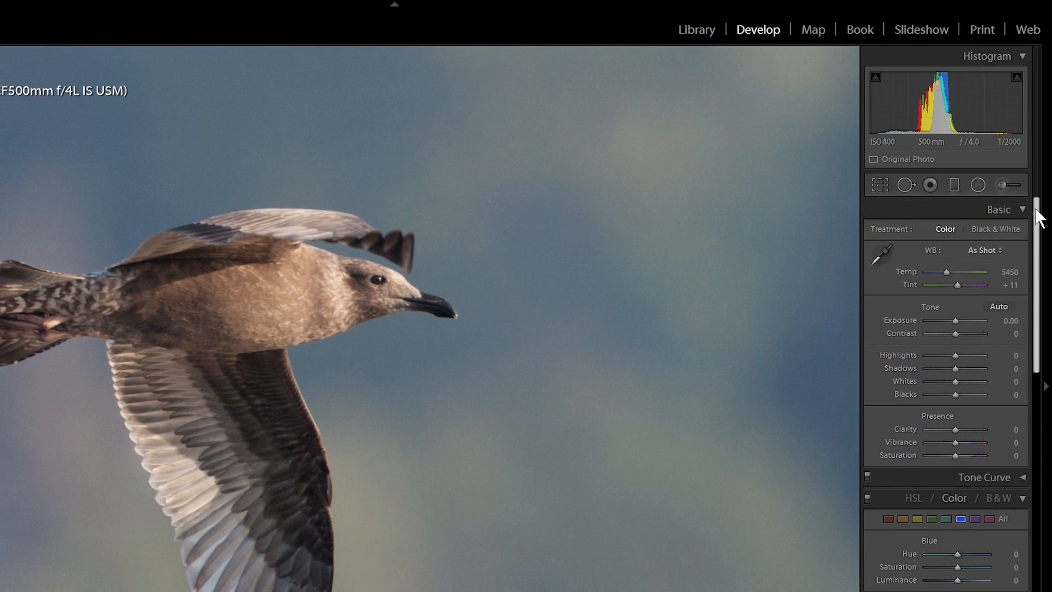
{"action": "left_click", "coordinate": [1002, 182]}
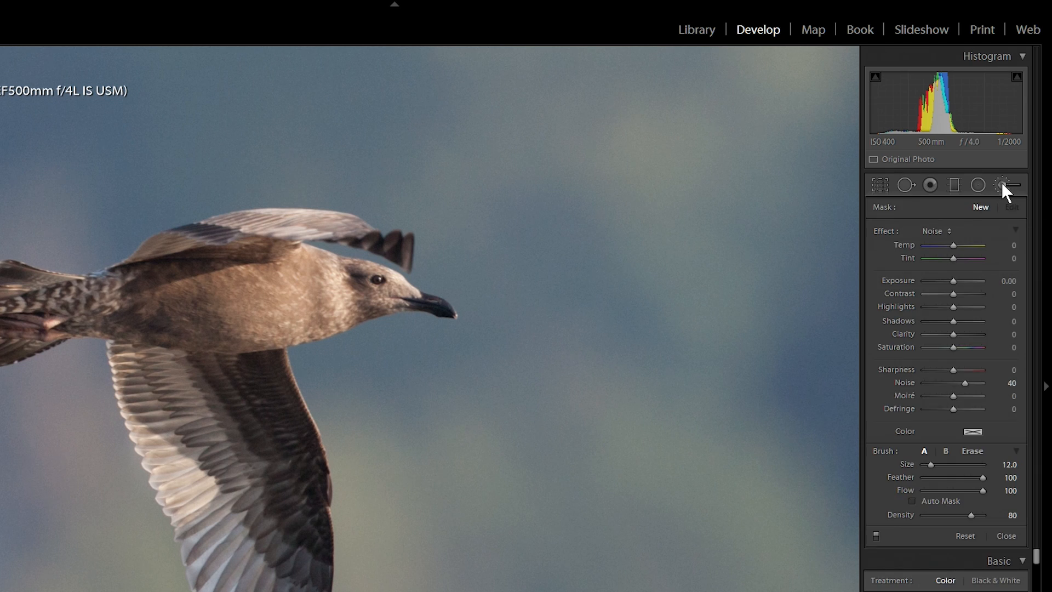
{"action": "left_click", "coordinate": [945, 230]}
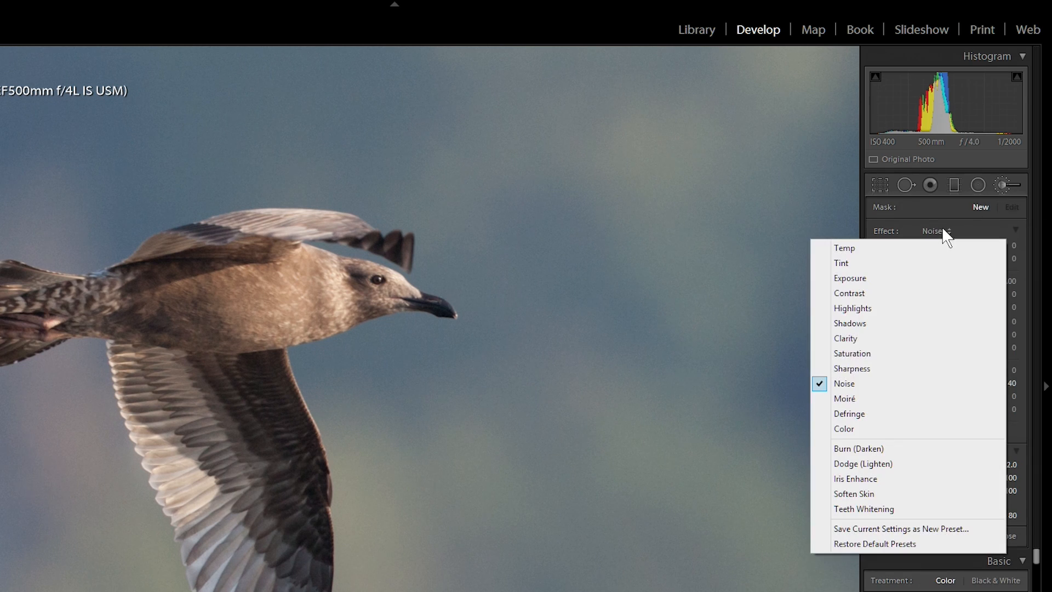
{"action": "left_click", "coordinate": [856, 384]}
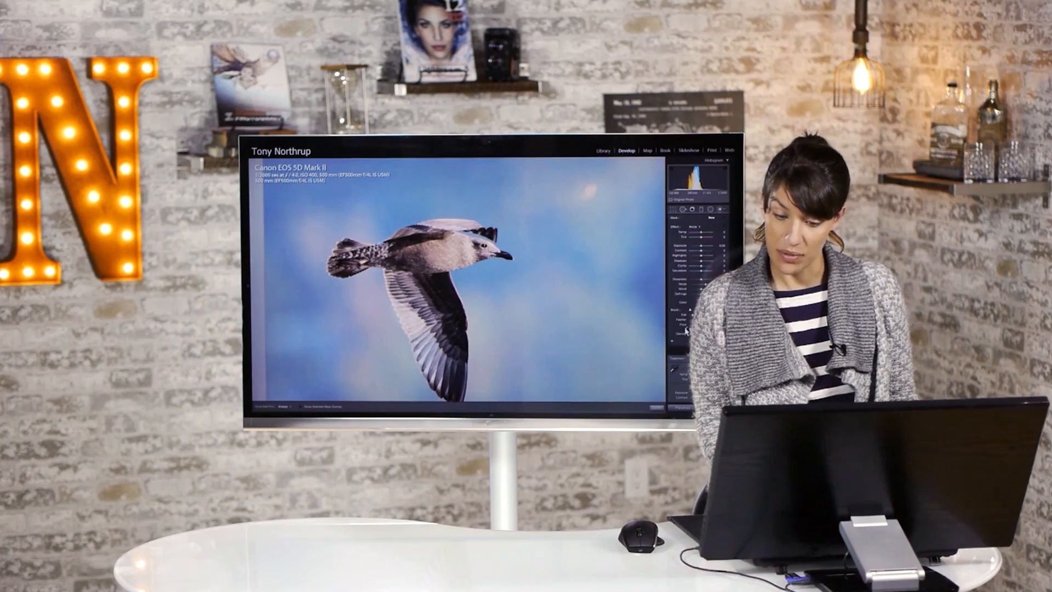
Turn on Auto Mask for the adjustment brush and set its feather to 0.
{"action": "left_click", "coordinate": [686, 329]}
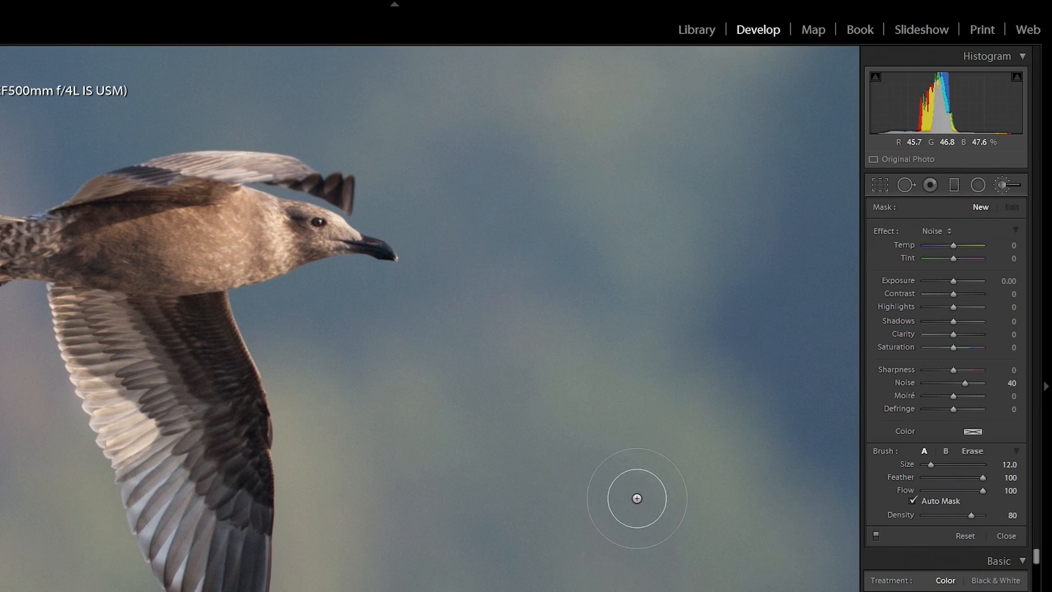
{"action": "left_click_drag", "start_coordinate": [982, 477], "coordinate": [917, 475]}
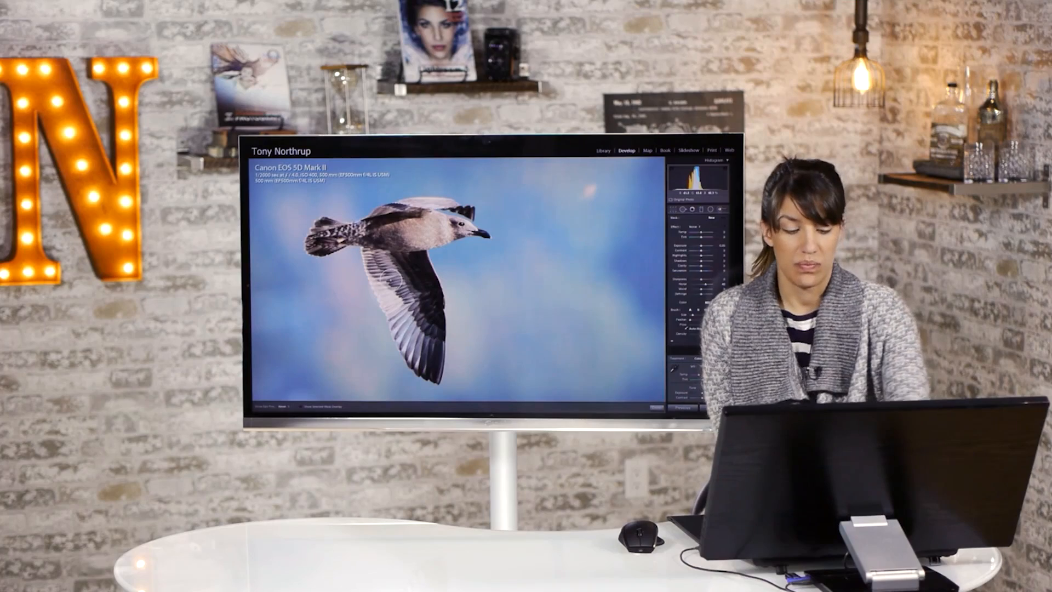
Show the selected mask overlay and change its colour to red.
{"action": "key", "text": "o"}
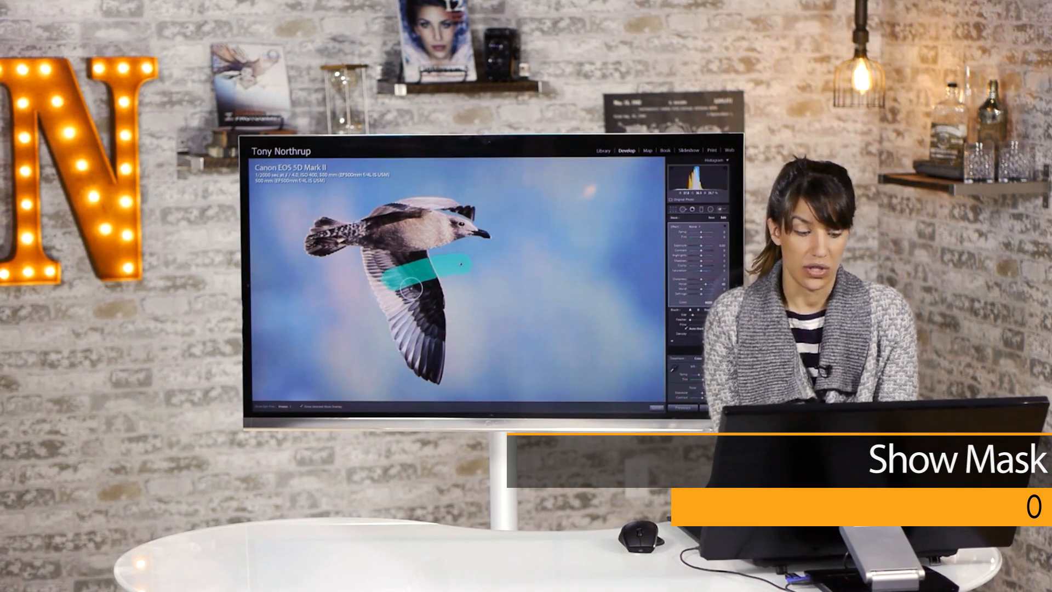
{"action": "key", "text": "shift+o"}
{"action": "key", "text": "shift+o"}
{"action": "key", "text": "shift+o"}
{"action": "key", "text": "shift+o"}
{"action": "key", "text": "shift+o"}
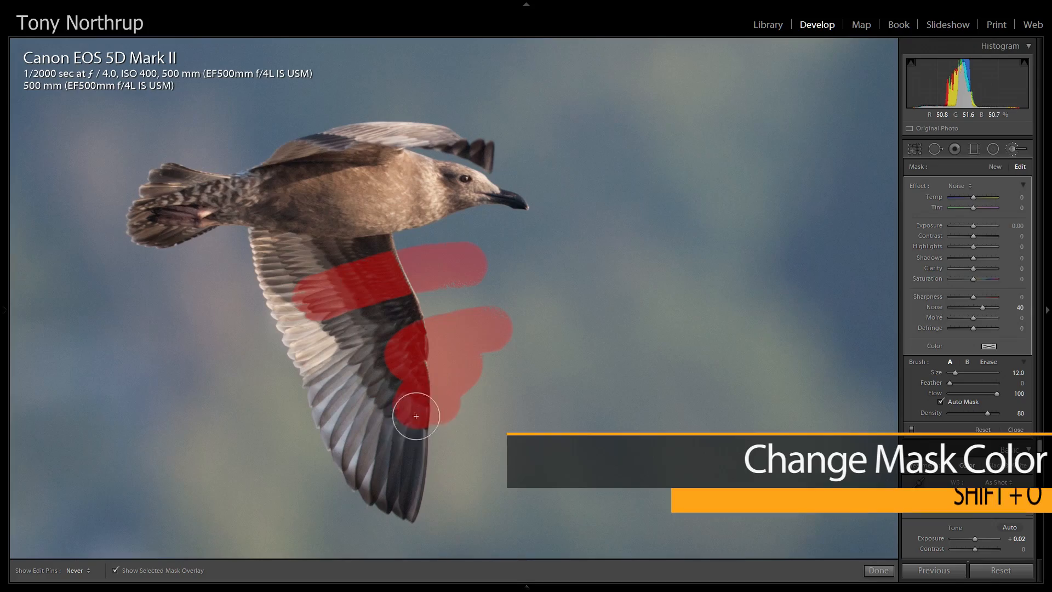
{"action": "mouse_move", "coordinate": [417, 462]}
{"action": "left_mouse_down"}
{"action": "mouse_move", "coordinate": [428, 486]}
{"action": "mouse_move", "coordinate": [447, 493]}
{"action": "left_mouse_up"}
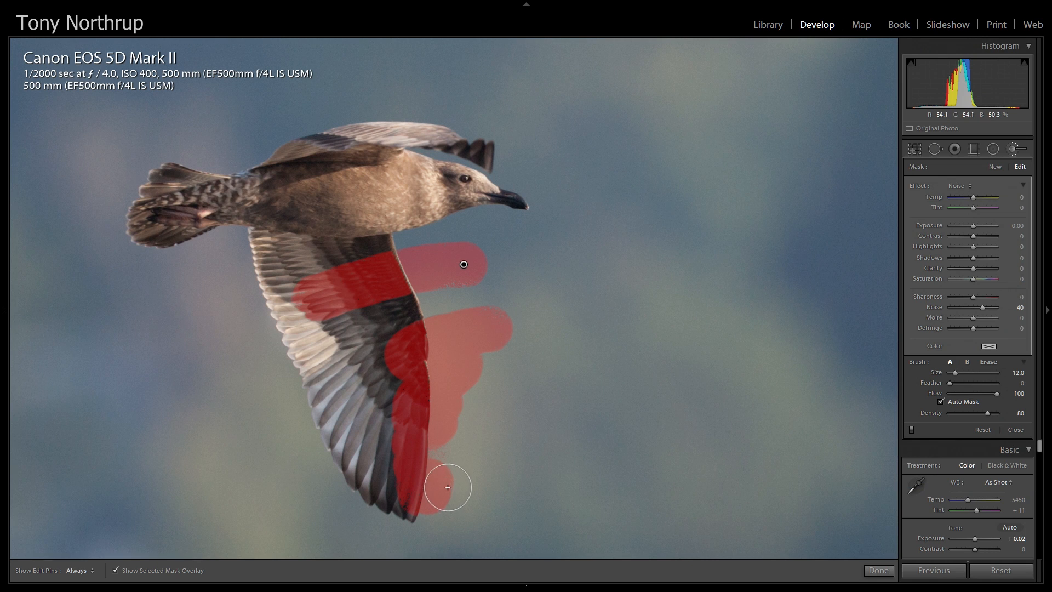
{"action": "key", "text": "ctrl+z"}
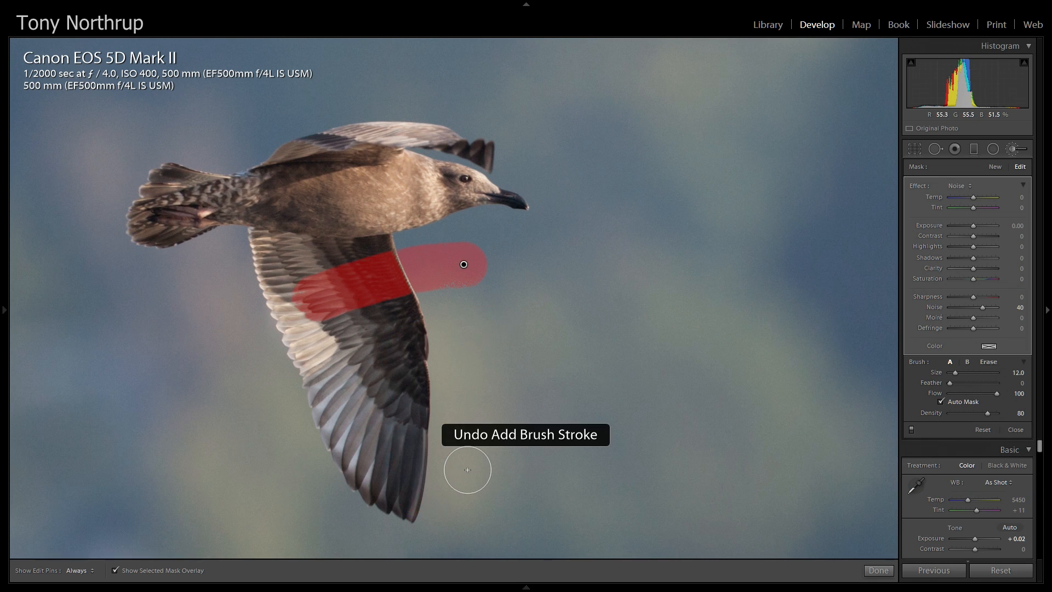
{"action": "key", "text": "ctrl+z"}
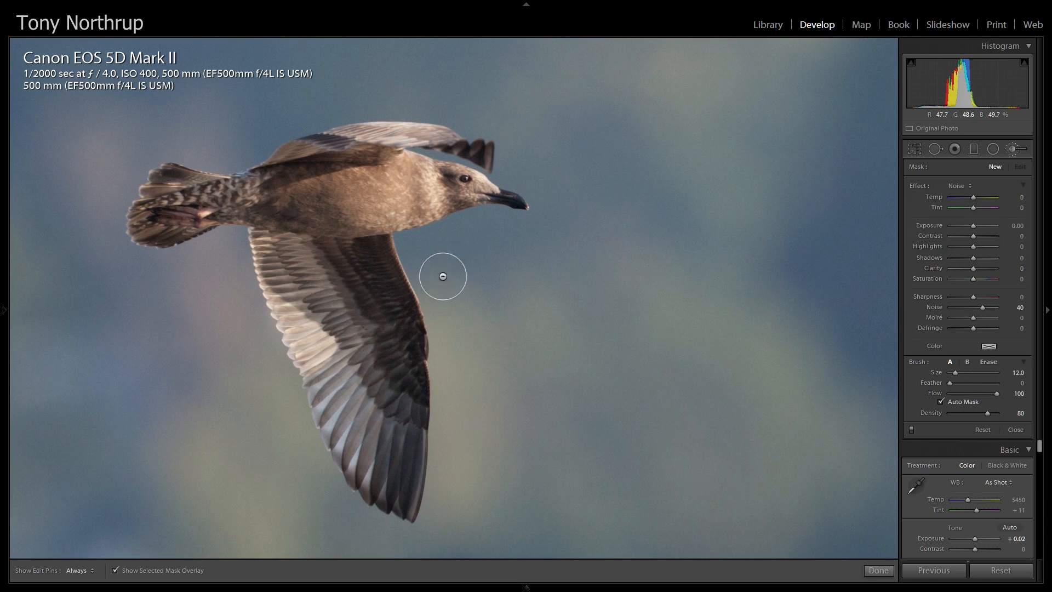
Paint the noise mask over the background bordering the bird's whole outline, using a smaller brush near the beak.
{"action": "left_click_drag", "start_coordinate": [428, 255], "coordinate": [448, 394]}
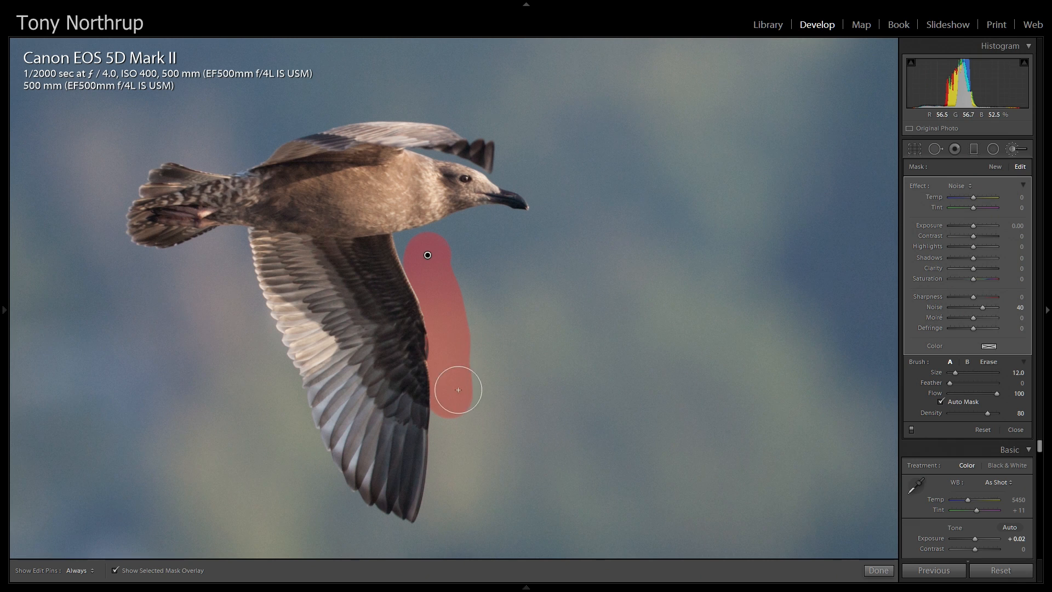
{"action": "key", "text": "h"}
{"action": "mouse_move", "coordinate": [454, 400]}
{"action": "left_mouse_down"}
{"action": "mouse_move", "coordinate": [432, 533]}
{"action": "mouse_move", "coordinate": [401, 542]}
{"action": "mouse_move", "coordinate": [345, 505]}
{"action": "mouse_move", "coordinate": [326, 477]}
{"action": "mouse_move", "coordinate": [231, 237]}
{"action": "left_mouse_up"}
{"action": "key", "text": "h"}
{"action": "mouse_move", "coordinate": [211, 251]}
{"action": "left_mouse_down"}
{"action": "mouse_move", "coordinate": [147, 279]}
{"action": "mouse_move", "coordinate": [141, 272]}
{"action": "mouse_move", "coordinate": [152, 269]}
{"action": "mouse_move", "coordinate": [117, 261]}
{"action": "mouse_move", "coordinate": [105, 203]}
{"action": "mouse_move", "coordinate": [152, 152]}
{"action": "mouse_move", "coordinate": [250, 150]}
{"action": "left_mouse_up"}
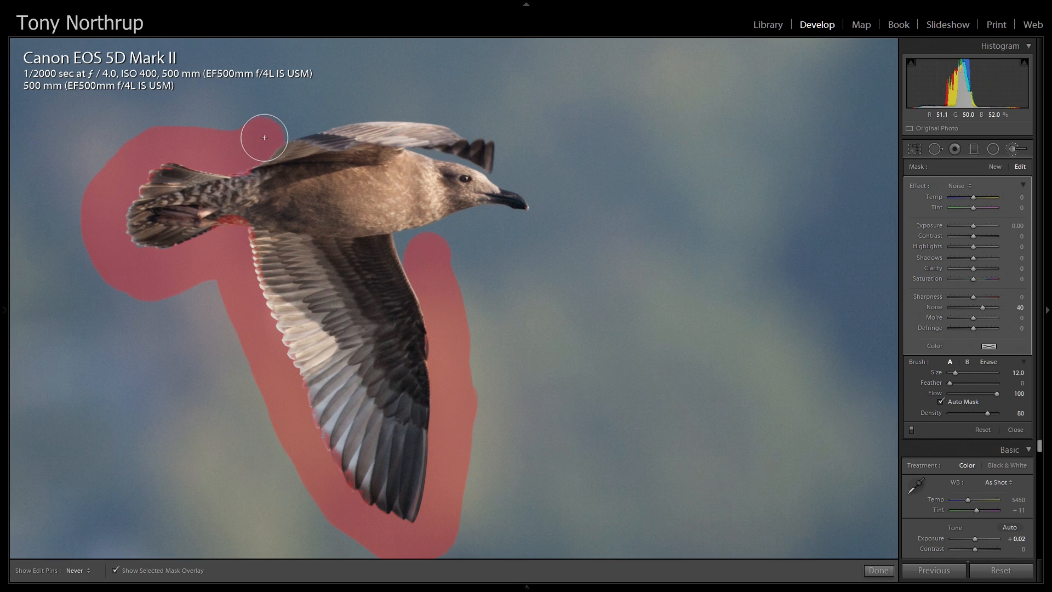
{"action": "key", "text": "h"}
{"action": "mouse_move", "coordinate": [295, 114]}
{"action": "left_mouse_down"}
{"action": "mouse_move", "coordinate": [420, 100]}
{"action": "mouse_move", "coordinate": [492, 120]}
{"action": "mouse_move", "coordinate": [521, 169]}
{"action": "left_mouse_up"}
{"action": "key", "text": "h"}
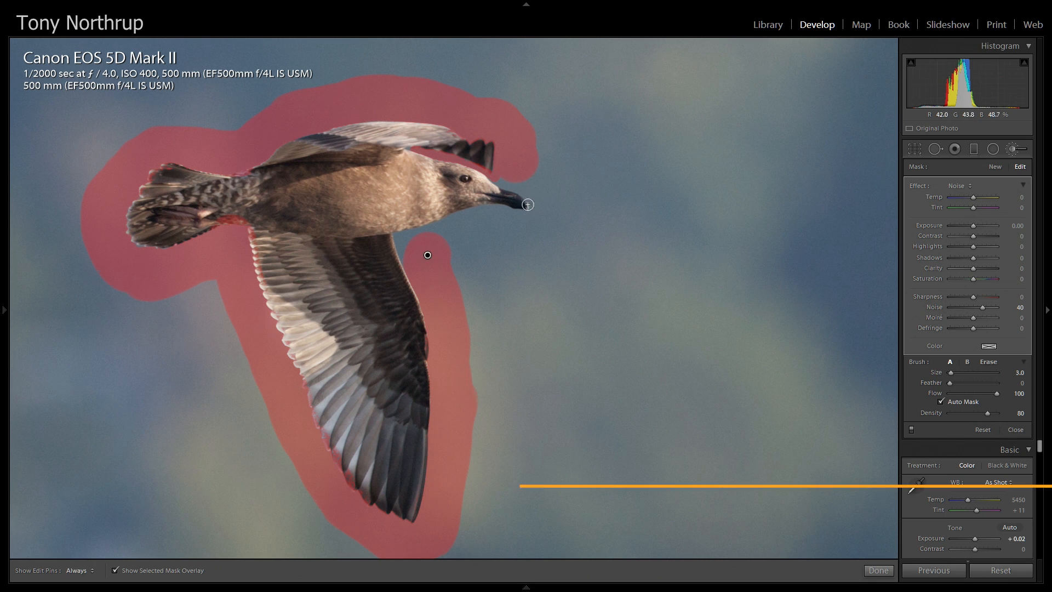
{"action": "key", "text": "ctrl+bracketright"}
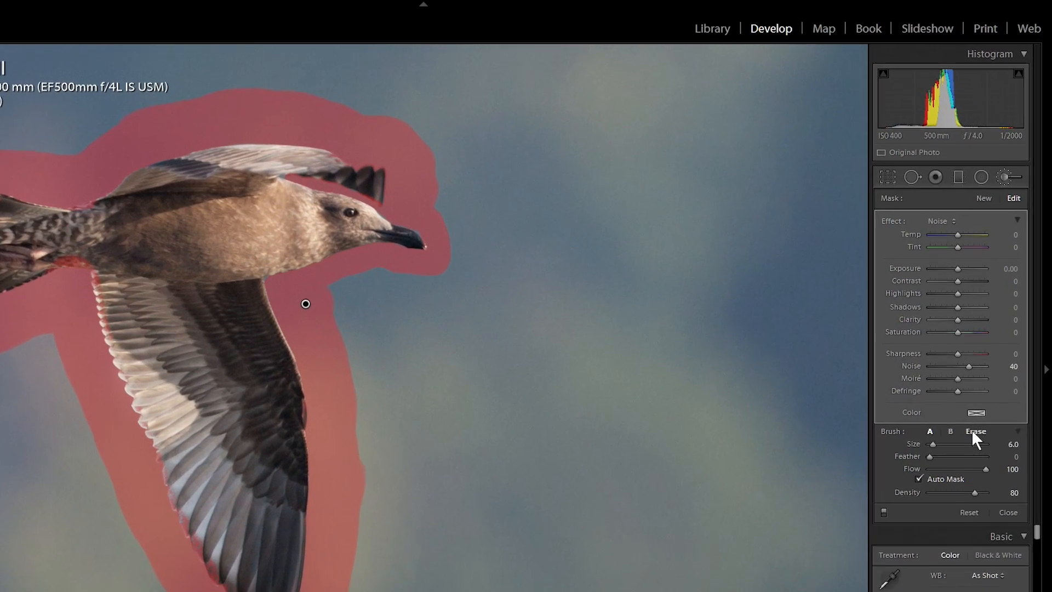
Switch the brush to Erase and lower the eraser's feather.
{"action": "left_click", "coordinate": [991, 358]}
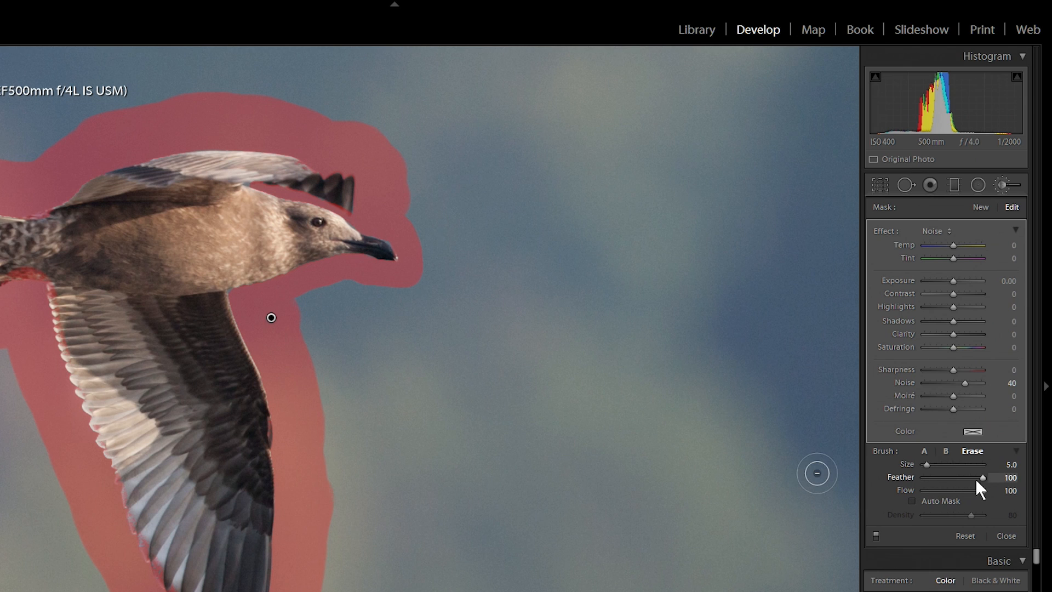
{"action": "left_click_drag", "start_coordinate": [980, 477], "coordinate": [898, 479]}
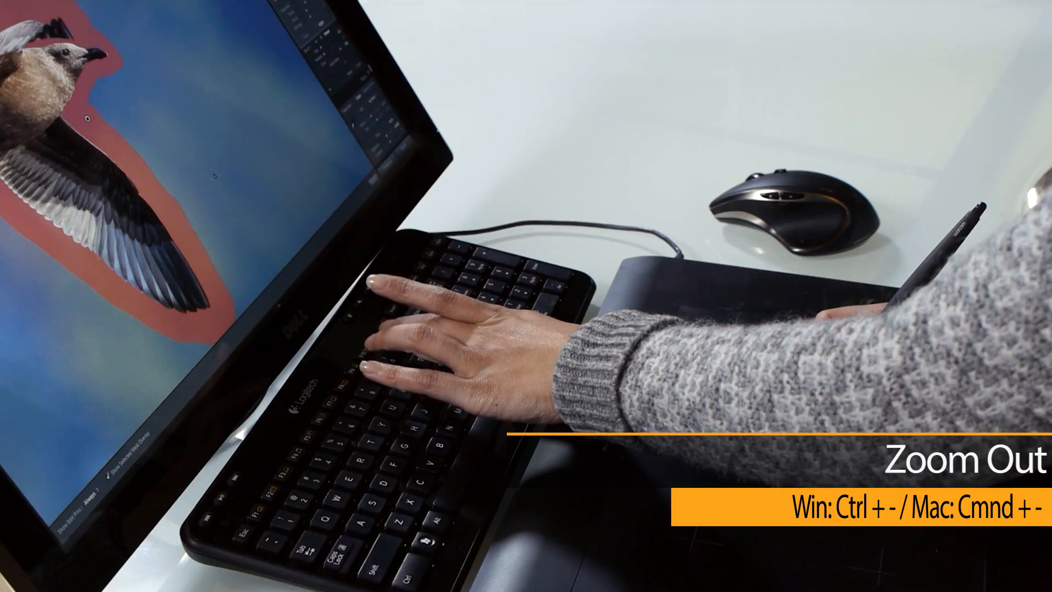
Turn off Auto Mask, enlarge the brush to size 15 and paint the rest of the background into the mask.
{"action": "key", "text": "ctrl+minus"}
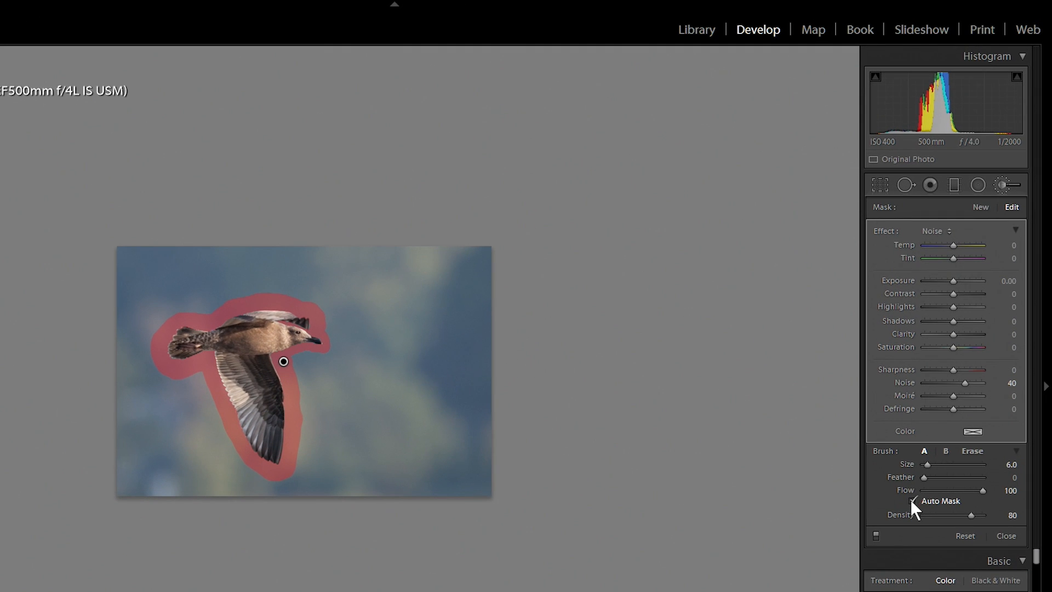
{"action": "left_click", "coordinate": [912, 500]}
{"action": "scroll", "coordinate": [507, 448], "scroll_direction": "up", "scroll_amount": 5}
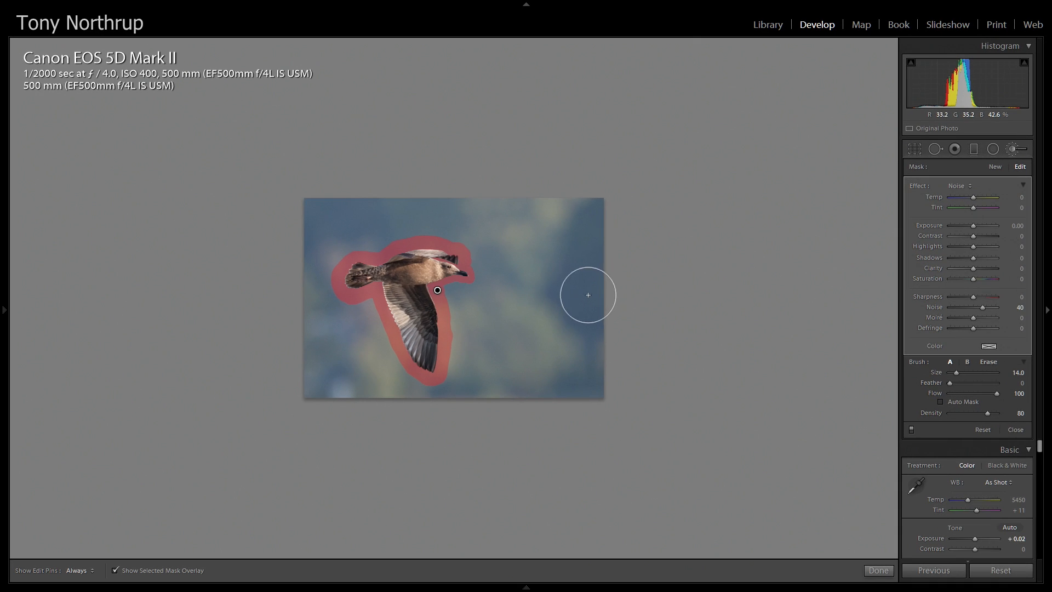
{"action": "scroll", "coordinate": [588, 295], "scroll_direction": "up", "scroll_amount": 1}
{"action": "mouse_move", "coordinate": [596, 213]}
{"action": "left_mouse_down"}
{"action": "mouse_move", "coordinate": [582, 403]}
{"action": "mouse_move", "coordinate": [559, 228]}
{"action": "mouse_move", "coordinate": [544, 265]}
{"action": "mouse_move", "coordinate": [529, 412]}
{"action": "mouse_move", "coordinate": [533, 196]}
{"action": "mouse_move", "coordinate": [503, 427]}
{"action": "mouse_move", "coordinate": [539, 270]}
{"action": "mouse_move", "coordinate": [512, 217]}
{"action": "mouse_move", "coordinate": [483, 199]}
{"action": "mouse_move", "coordinate": [306, 200]}
{"action": "mouse_move", "coordinate": [307, 375]}
{"action": "mouse_move", "coordinate": [344, 384]}
{"action": "mouse_move", "coordinate": [344, 342]}
{"action": "mouse_move", "coordinate": [361, 344]}
{"action": "mouse_move", "coordinate": [397, 397]}
{"action": "mouse_move", "coordinate": [442, 413]}
{"action": "mouse_move", "coordinate": [481, 373]}
{"action": "mouse_move", "coordinate": [476, 325]}
{"action": "mouse_move", "coordinate": [514, 261]}
{"action": "mouse_move", "coordinate": [489, 231]}
{"action": "mouse_move", "coordinate": [440, 205]}
{"action": "mouse_move", "coordinate": [374, 213]}
{"action": "mouse_move", "coordinate": [326, 238]}
{"action": "left_mouse_up"}
Reduce the brush to size 8 and fill the remaining unmasked background gaps around the bird.
{"action": "scroll", "coordinate": [420, 255], "scroll_direction": "down", "scroll_amount": 6}
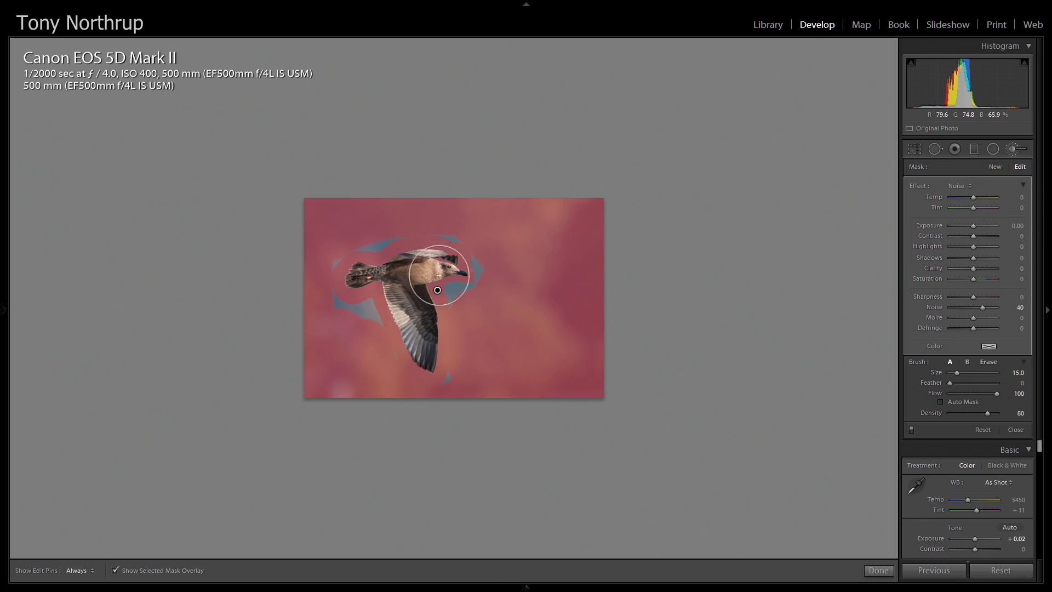
{"action": "key", "text": "z"}
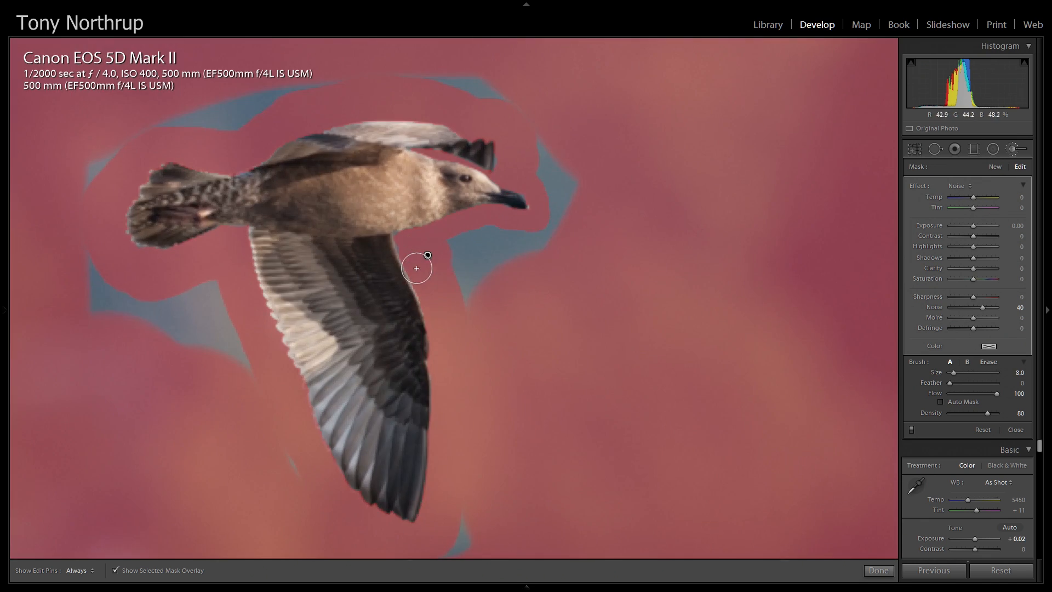
{"action": "key", "text": "h"}
{"action": "mouse_move", "coordinate": [472, 261]}
{"action": "left_mouse_down"}
{"action": "mouse_move", "coordinate": [490, 238]}
{"action": "mouse_move", "coordinate": [512, 252]}
{"action": "mouse_move", "coordinate": [547, 234]}
{"action": "mouse_move", "coordinate": [570, 184]}
{"action": "mouse_move", "coordinate": [553, 184]}
{"action": "mouse_move", "coordinate": [541, 127]}
{"action": "mouse_move", "coordinate": [434, 73]}
{"action": "mouse_move", "coordinate": [479, 90]}
{"action": "mouse_move", "coordinate": [314, 81]}
{"action": "mouse_move", "coordinate": [251, 110]}
{"action": "mouse_move", "coordinate": [161, 127]}
{"action": "mouse_move", "coordinate": [70, 202]}
{"action": "mouse_move", "coordinate": [88, 228]}
{"action": "mouse_move", "coordinate": [97, 308]}
{"action": "mouse_move", "coordinate": [137, 306]}
{"action": "mouse_move", "coordinate": [218, 330]}
{"action": "mouse_move", "coordinate": [203, 279]}
{"action": "mouse_move", "coordinate": [268, 434]}
{"action": "left_mouse_up"}
{"action": "key", "text": "h"}
{"action": "mouse_move", "coordinate": [445, 496]}
{"action": "left_mouse_down"}
{"action": "mouse_move", "coordinate": [491, 367]}
{"action": "mouse_move", "coordinate": [466, 403]}
{"action": "left_mouse_up"}
{"action": "key", "text": "h"}
{"action": "key", "text": "h"}
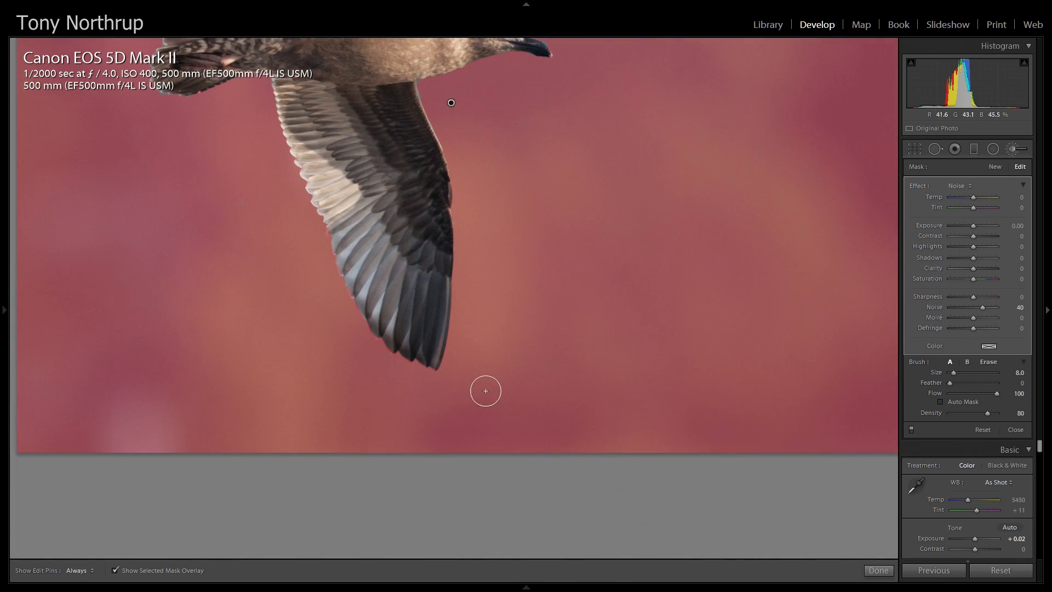
Hide the mask overlay and set the background mask's Noise to 95 and Sharpness to -5.
{"action": "left_click_drag", "start_coordinate": [528, 217], "coordinate": [452, 433]}
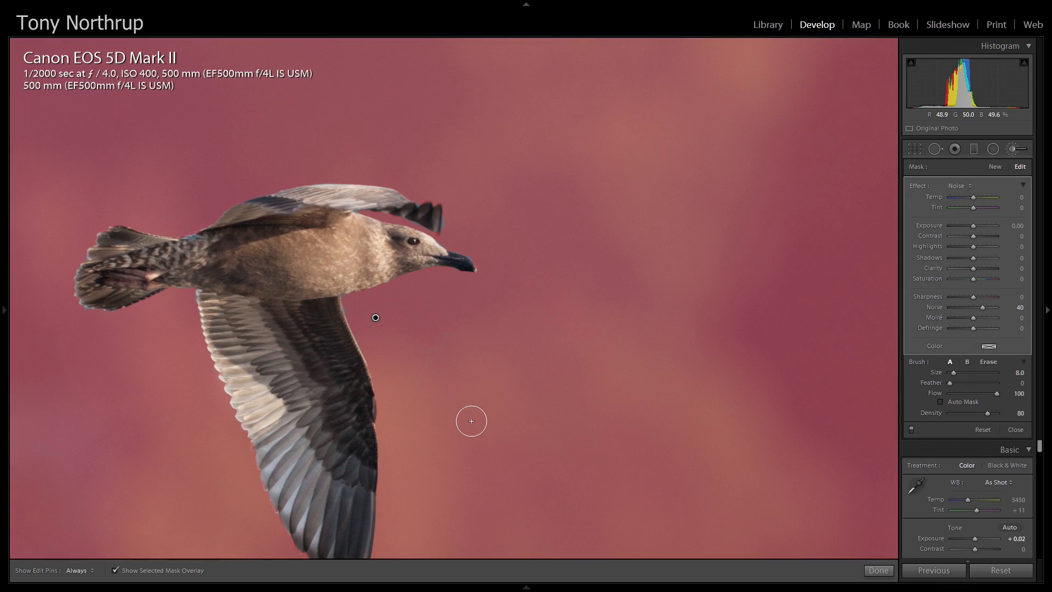
{"action": "key", "text": "o"}
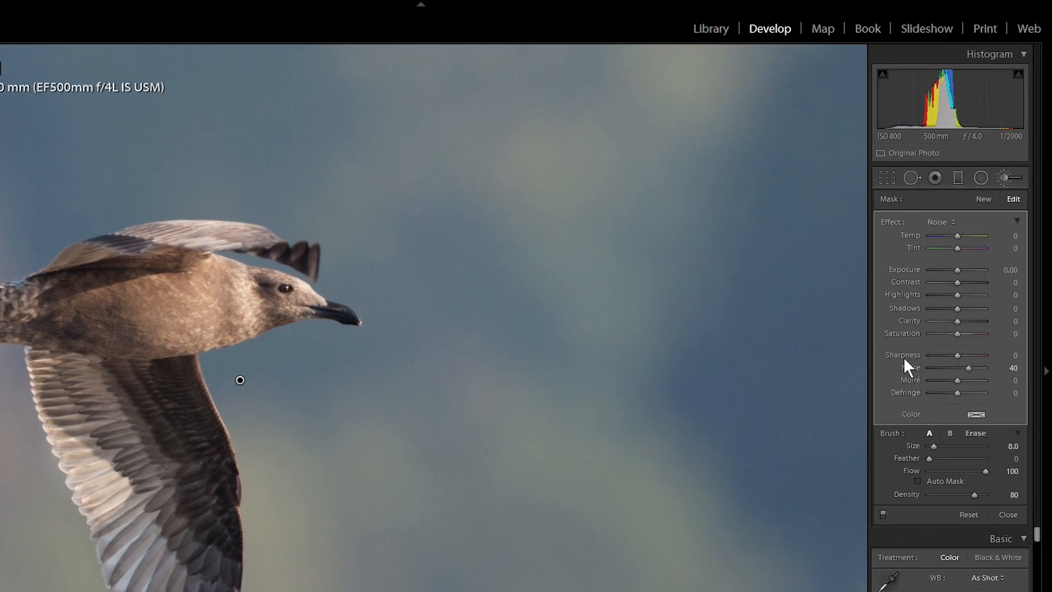
{"action": "mouse_move", "coordinate": [965, 383]}
{"action": "left_mouse_down"}
{"action": "mouse_move", "coordinate": [976, 382]}
{"action": "mouse_move", "coordinate": [925, 382]}
{"action": "mouse_move", "coordinate": [951, 385]}
{"action": "left_mouse_up"}
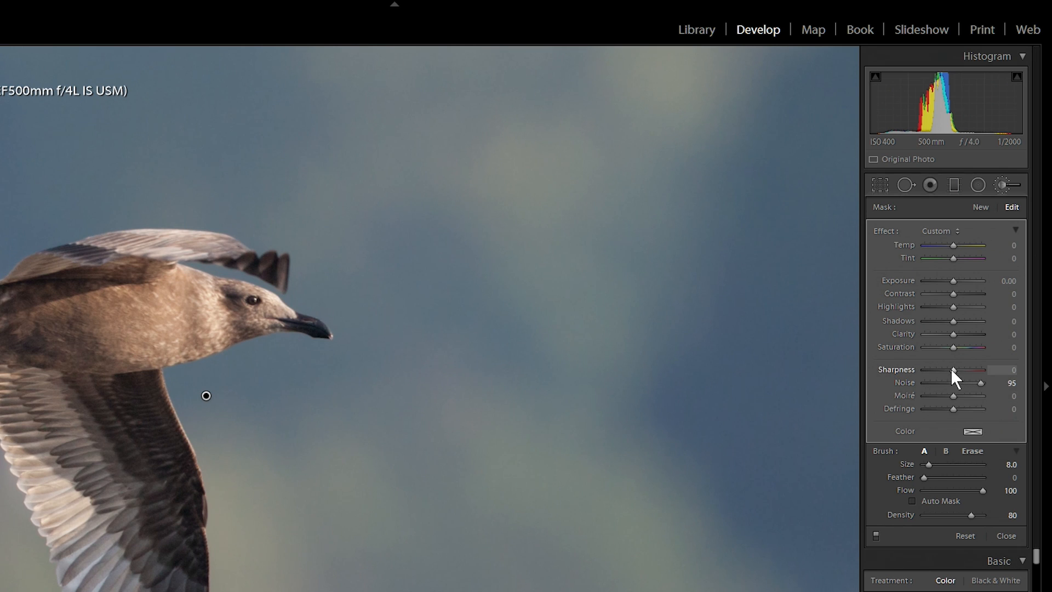
{"action": "mouse_move", "coordinate": [936, 366]}
{"action": "left_mouse_down"}
{"action": "mouse_move", "coordinate": [923, 367]}
{"action": "mouse_move", "coordinate": [947, 371]}
{"action": "left_mouse_up"}
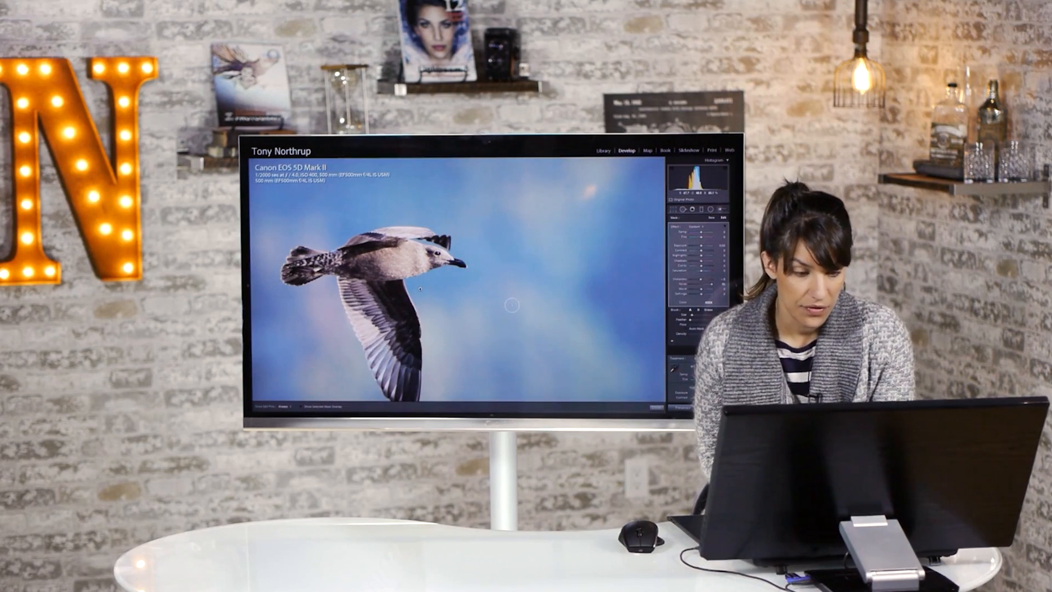
Compare the before and after versions of the photo side by side, both close up and as a whole.
{"action": "key", "text": "y"}
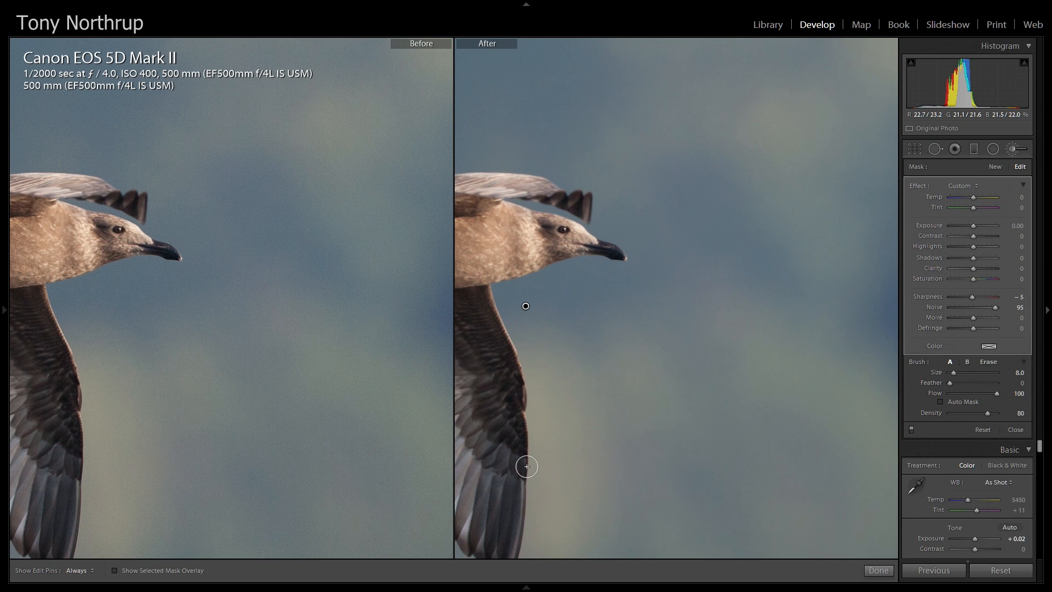
{"action": "key", "text": "z"}
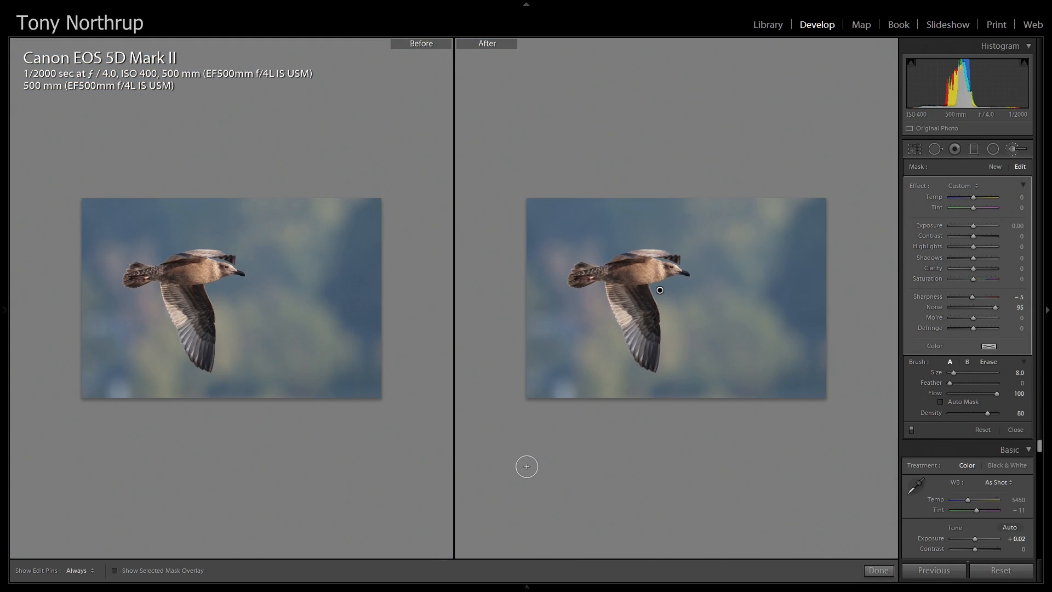
{"action": "key", "text": "z"}
{"action": "key", "text": "y"}
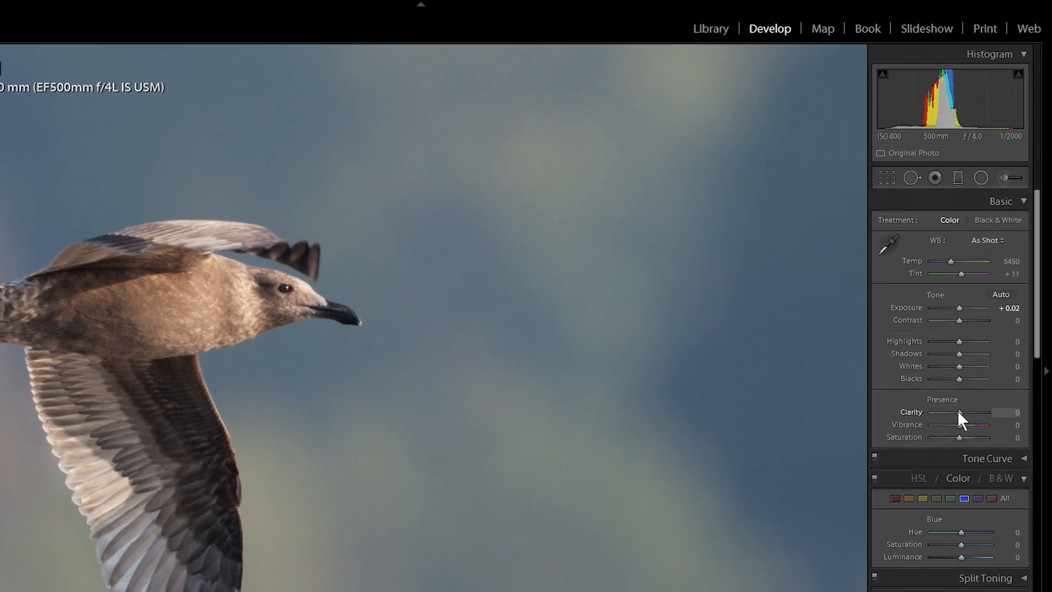
{"action": "left_click_drag", "start_coordinate": [975, 343], "coordinate": [982, 344]}
{"action": "left_click_drag", "start_coordinate": [965, 428], "coordinate": [972, 428]}
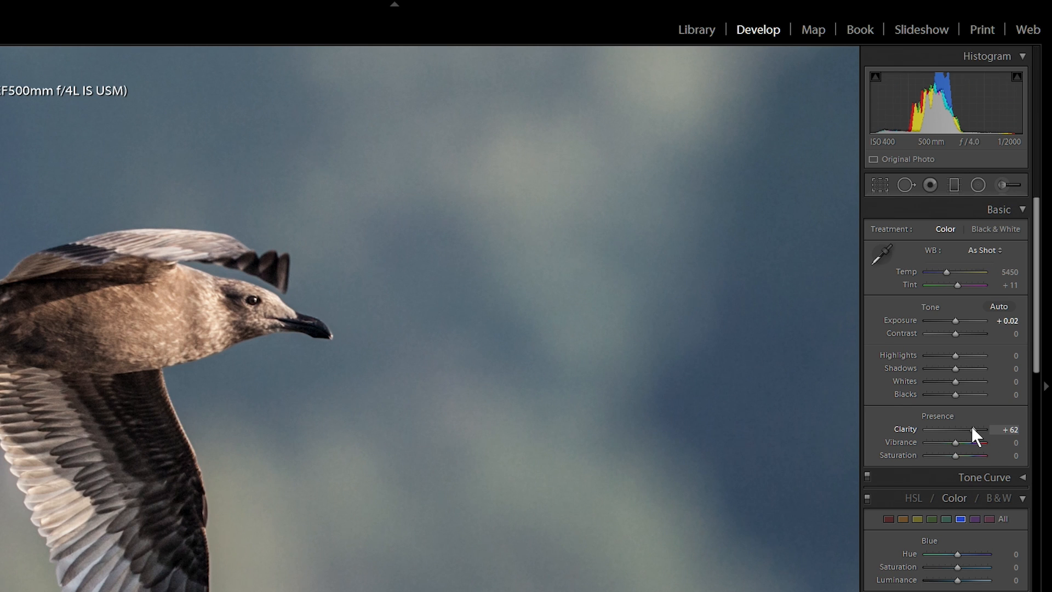
{"action": "mouse_move", "coordinate": [972, 427]}
{"action": "left_mouse_down"}
{"action": "mouse_move", "coordinate": [952, 427]}
{"action": "mouse_move", "coordinate": [966, 420]}
{"action": "left_mouse_up"}
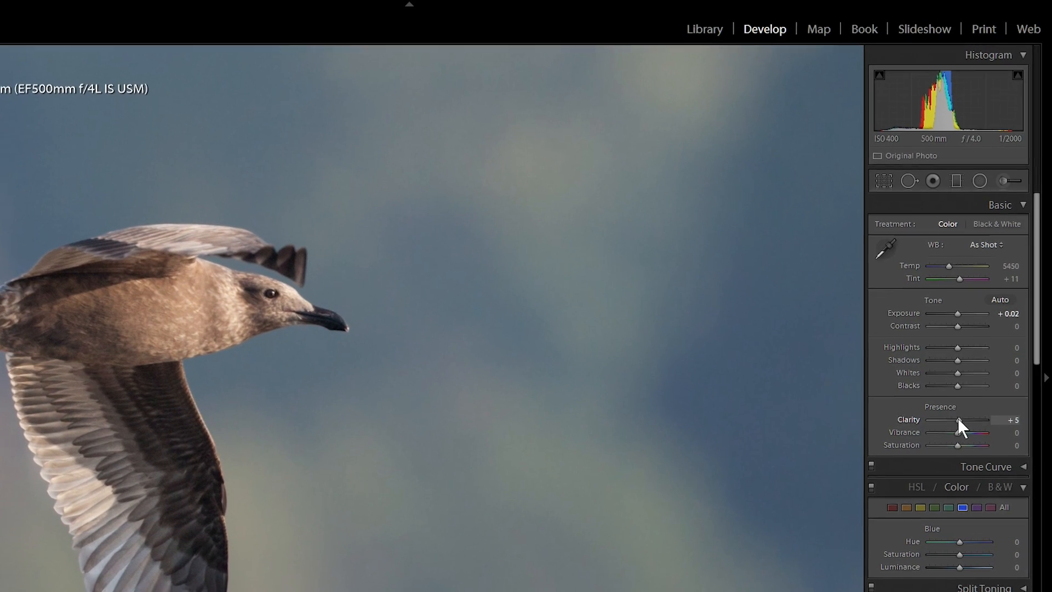
{"action": "double_click", "coordinate": [958, 420]}
Set the photo's overall sharpening amount to 20.
{"action": "left_click_drag", "start_coordinate": [1037, 353], "coordinate": [1035, 470]}
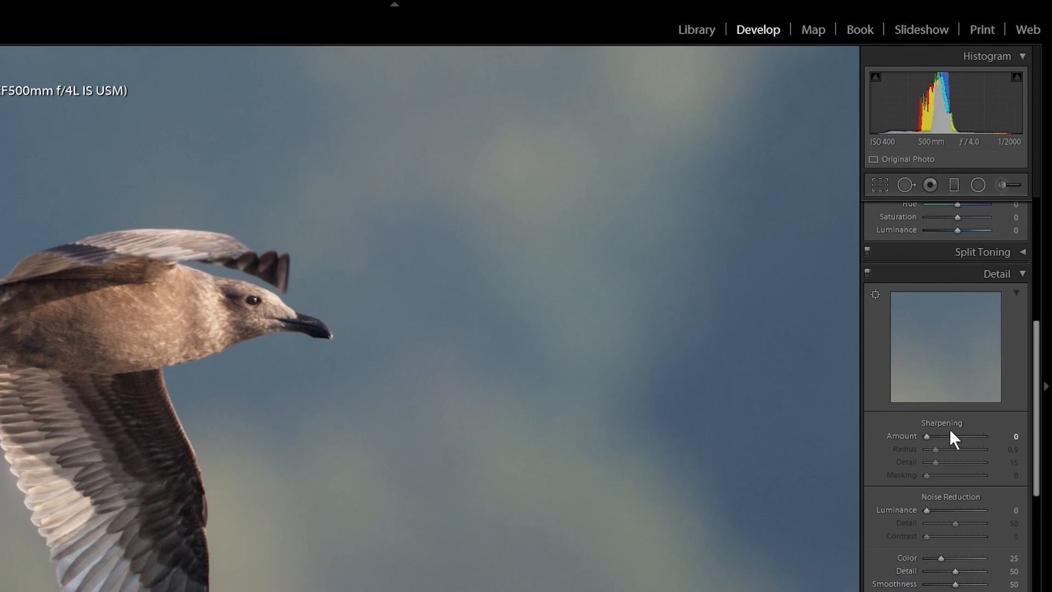
{"action": "left_click_drag", "start_coordinate": [926, 435], "coordinate": [935, 439]}
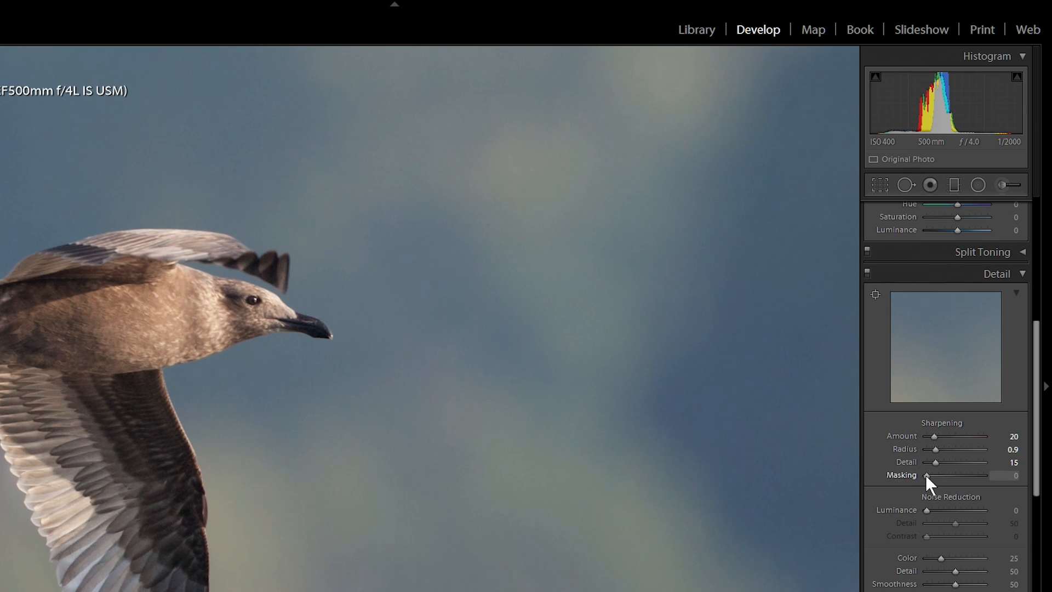
Set the sharpening Masking to 79 while previewing the edge mask, and set the sharpening Amount to 30.
{"action": "left_click_drag", "start_coordinate": [926, 475], "coordinate": [959, 479]}
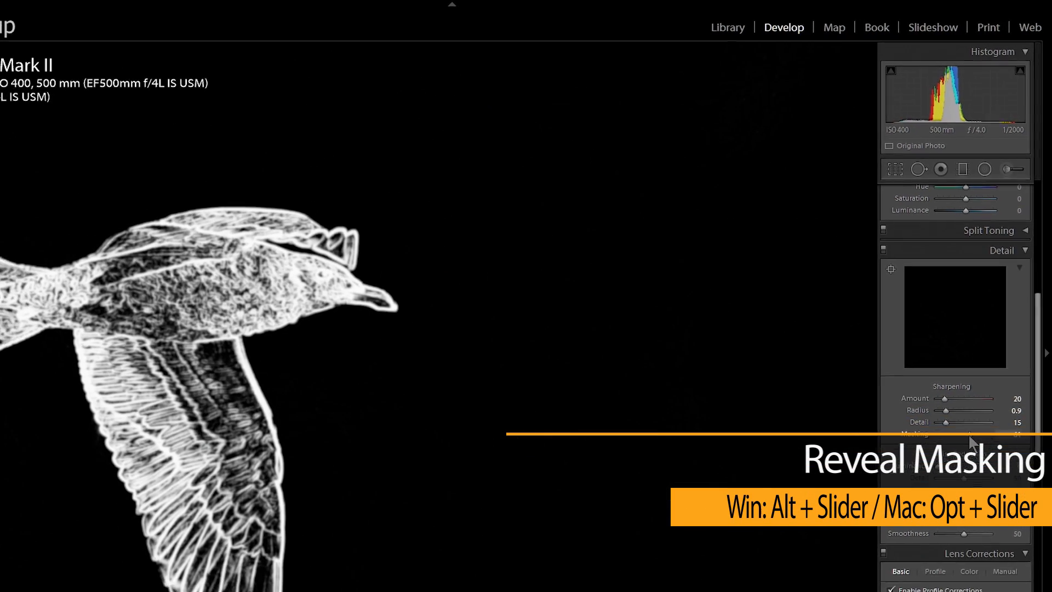
{"action": "left_click_drag", "start_coordinate": [971, 441], "coordinate": [971, 442]}
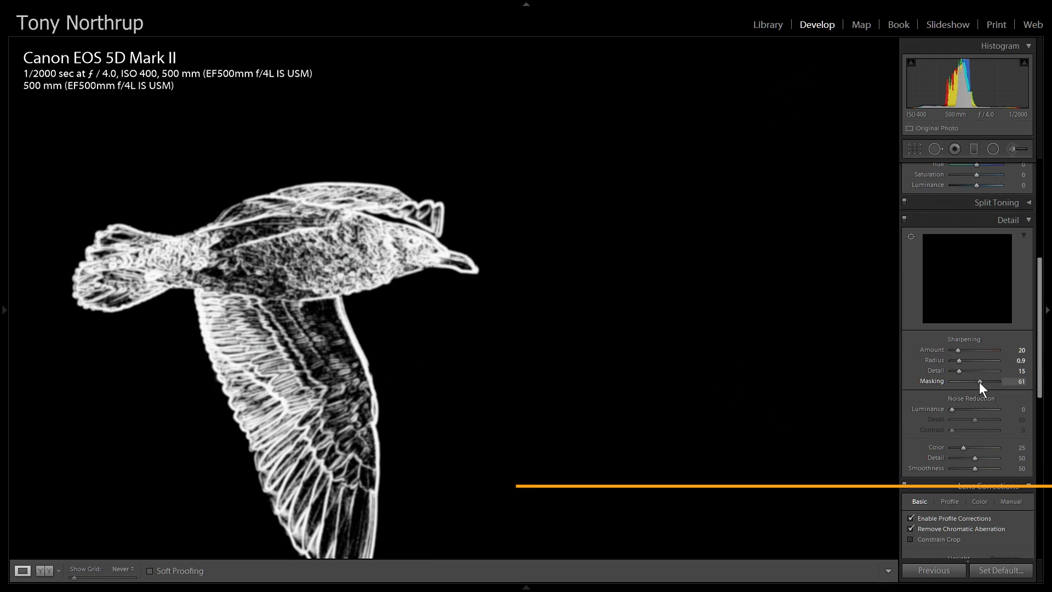
{"action": "left_click_drag", "start_coordinate": [978, 383], "coordinate": [997, 383]}
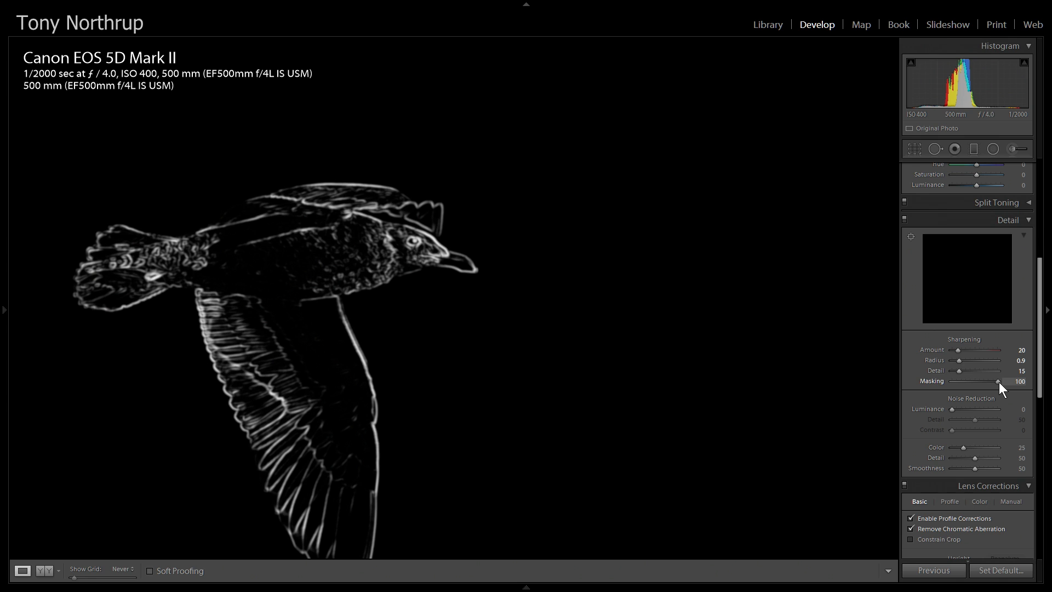
{"action": "left_click_drag", "start_coordinate": [991, 382], "coordinate": [987, 382]}
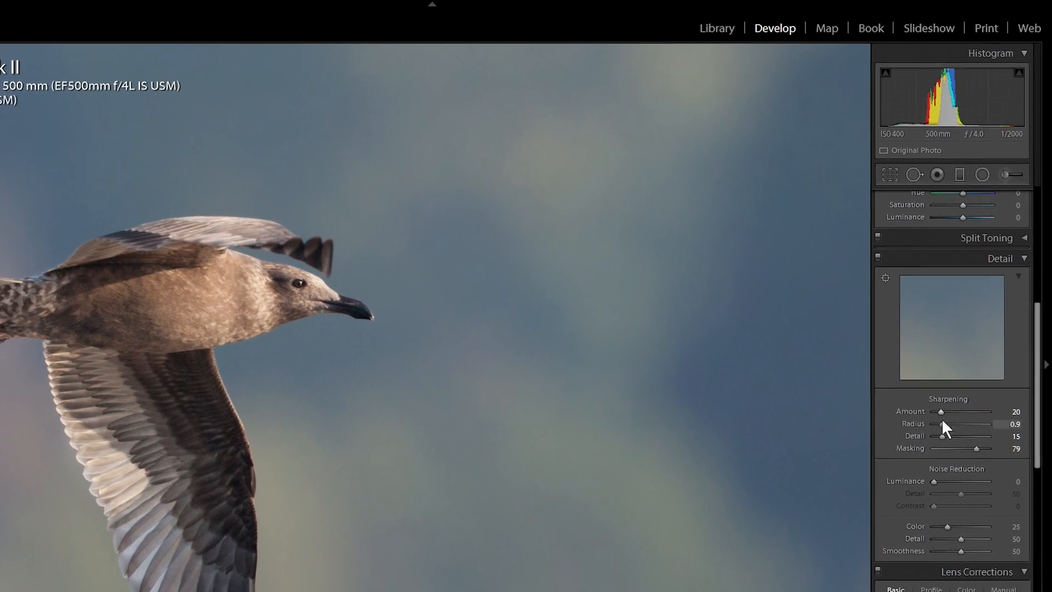
{"action": "left_click_drag", "start_coordinate": [933, 435], "coordinate": [984, 437]}
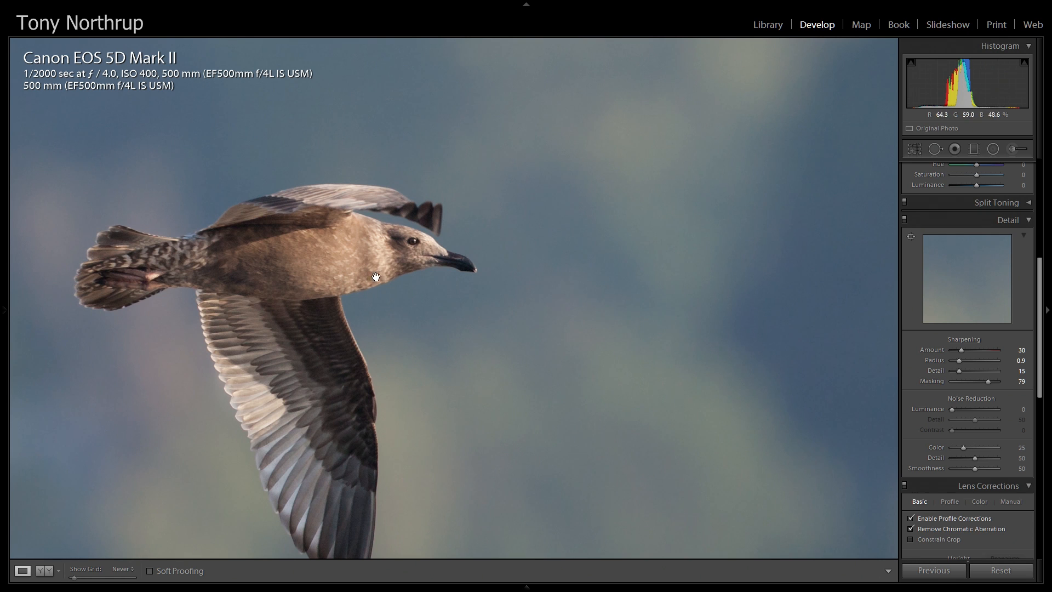
Compare the sharpened bird with the original side by side, and return to the single-photo view.
{"action": "key", "text": "y"}
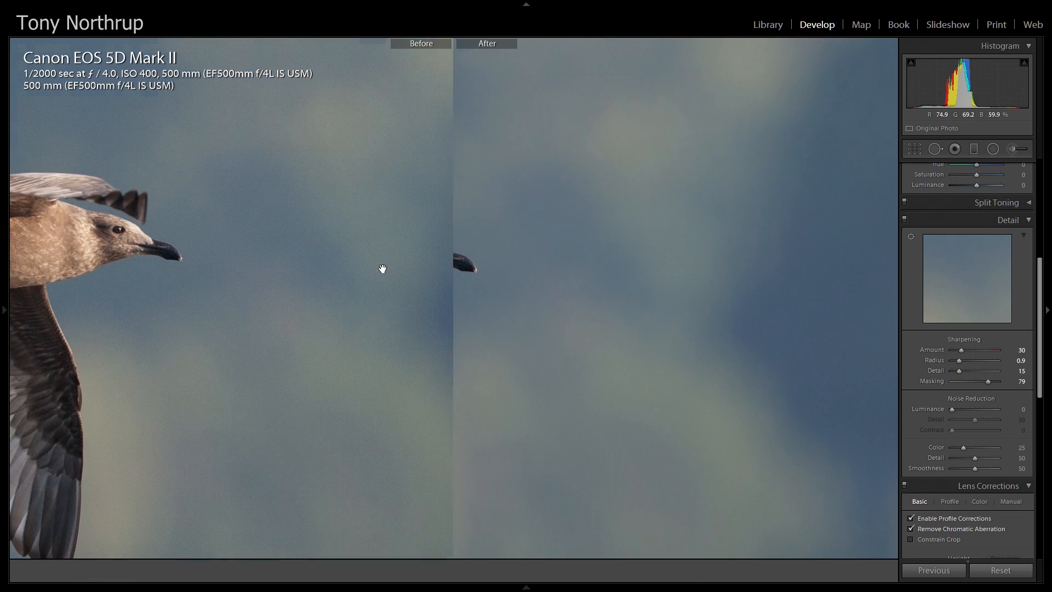
{"action": "left_click_drag", "start_coordinate": [349, 296], "coordinate": [437, 336]}
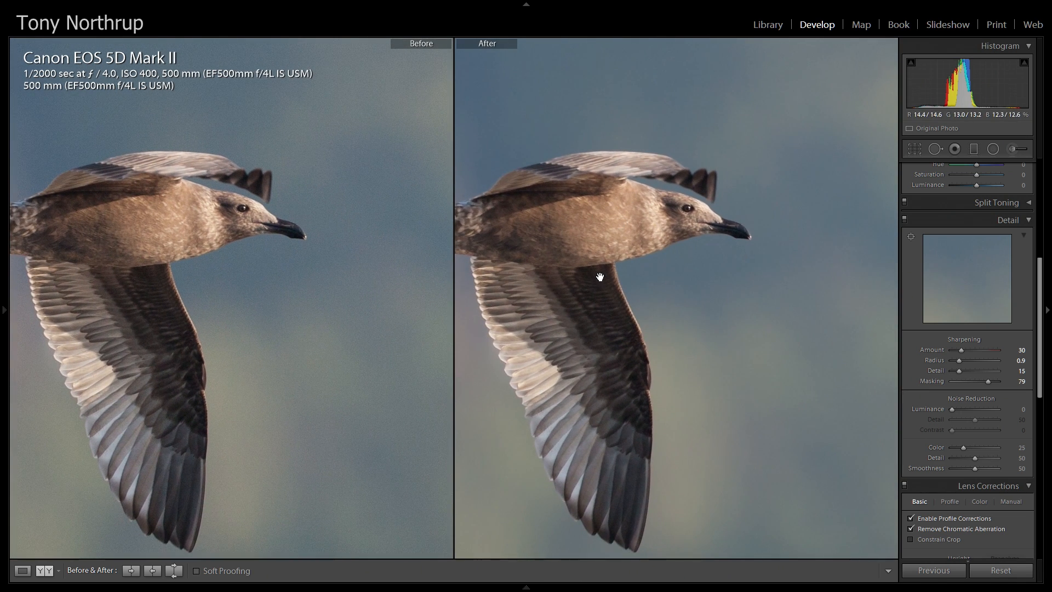
{"action": "key", "text": "y"}
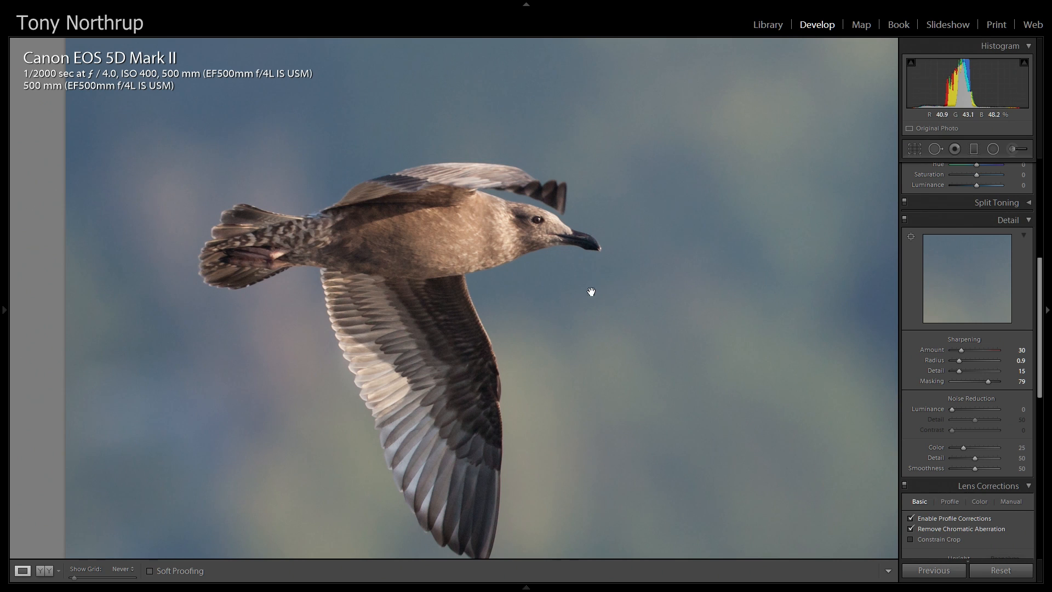
{"action": "left_click_drag", "start_coordinate": [561, 224], "coordinate": [557, 265]}
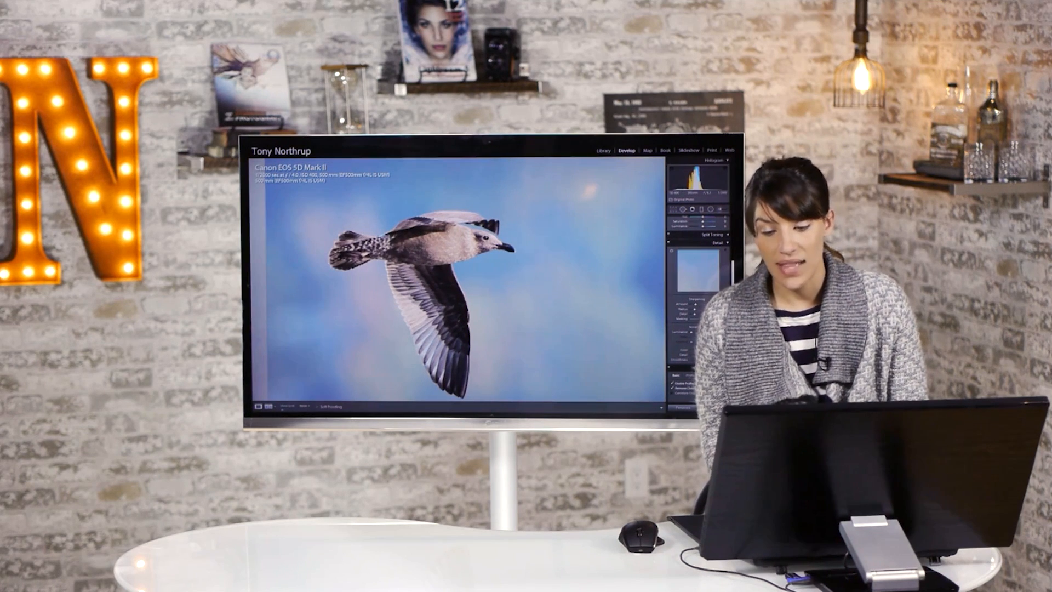
Paint a new Iris Enhance adjustment mask over the bird's eye with a size 0.1 brush, and set its Exposure to 0.38.
{"action": "left_click_drag", "start_coordinate": [732, 287], "coordinate": [733, 257]}
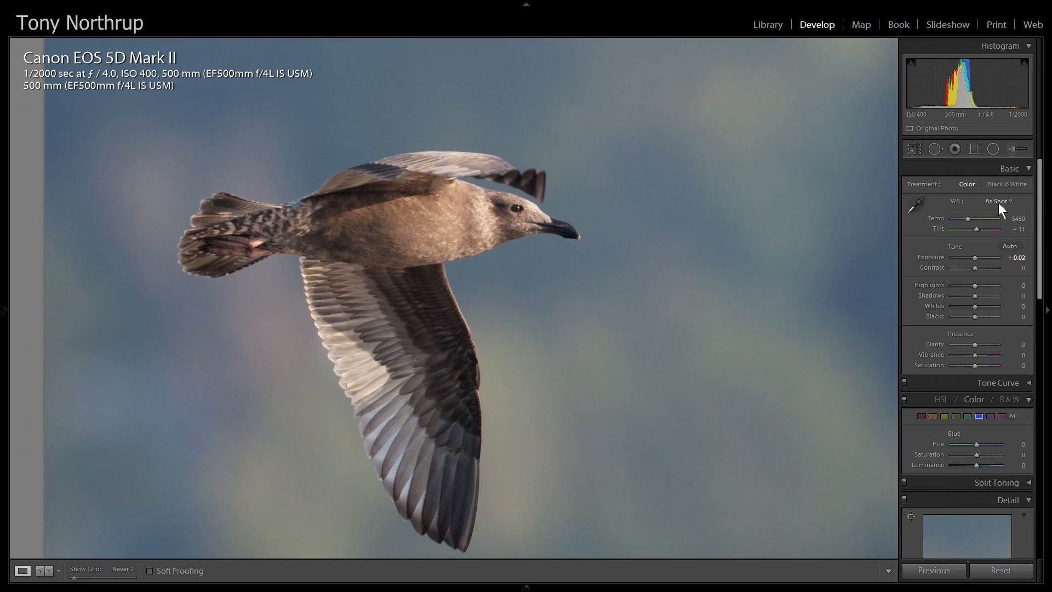
{"action": "left_click", "coordinate": [1015, 149]}
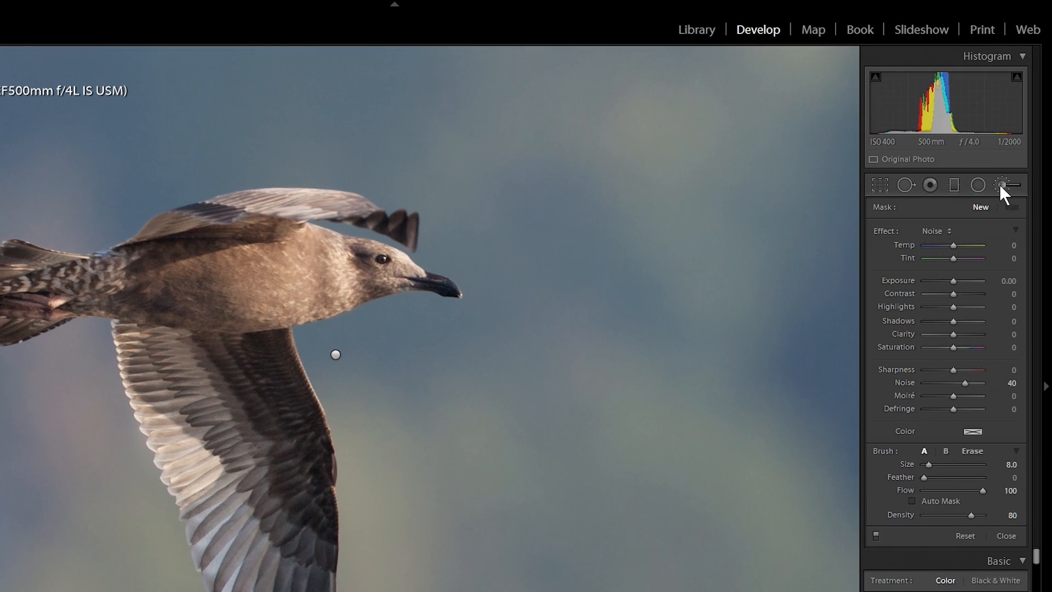
{"action": "left_click", "coordinate": [938, 232]}
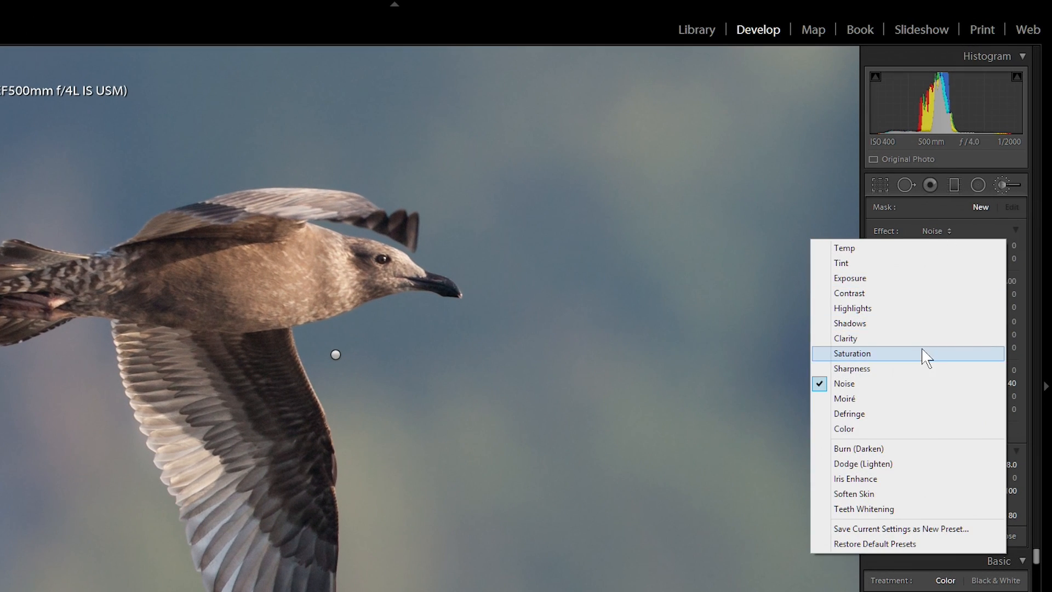
{"action": "left_click", "coordinate": [867, 480]}
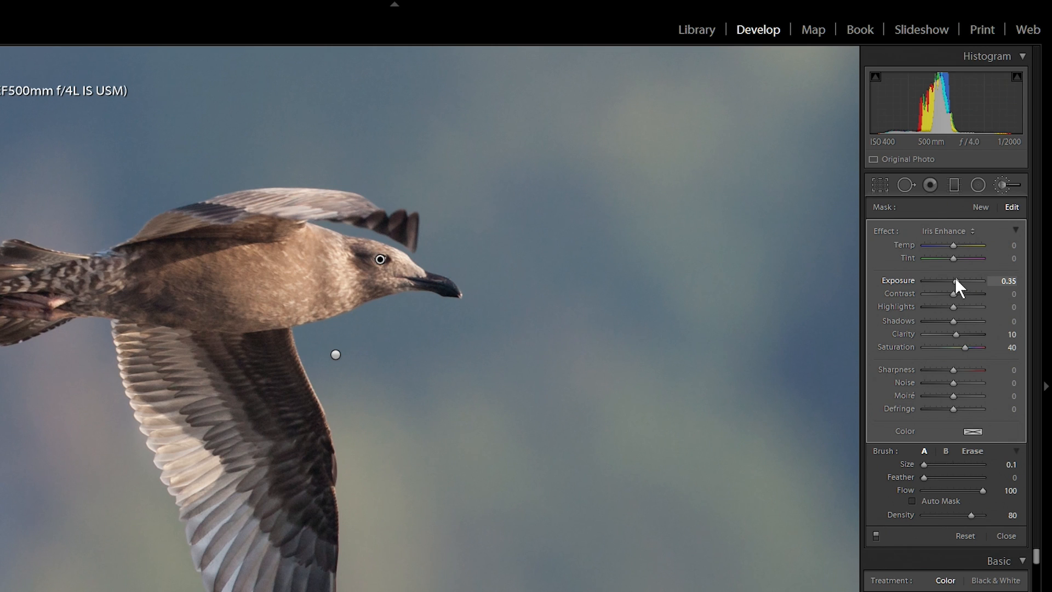
{"action": "left_click_drag", "start_coordinate": [955, 278], "coordinate": [955, 281]}
{"action": "left_click", "coordinate": [1003, 185]}
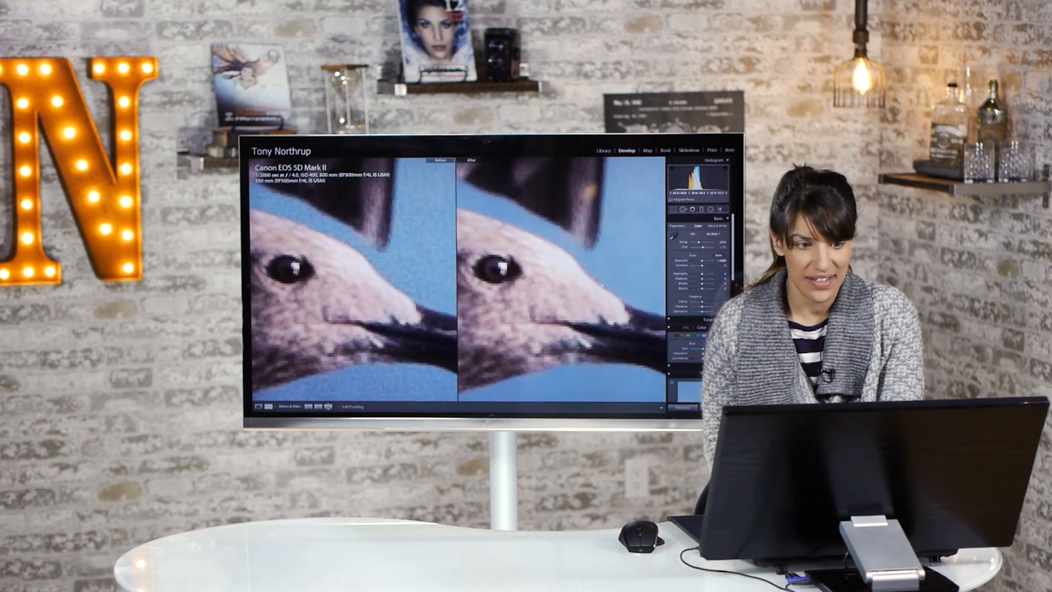
After comparing the eye with the original close up, erase the pupil from the eye mask with a size 5 eraser and the overlay shown.
{"action": "left_click_drag", "start_coordinate": [546, 303], "coordinate": [472, 233]}
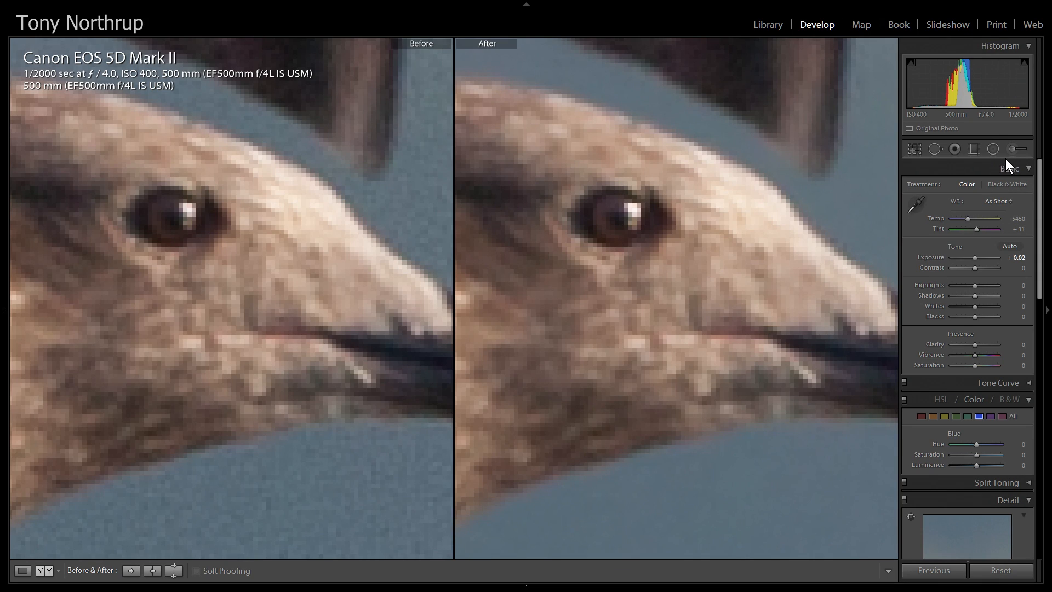
{"action": "key", "text": "y"}
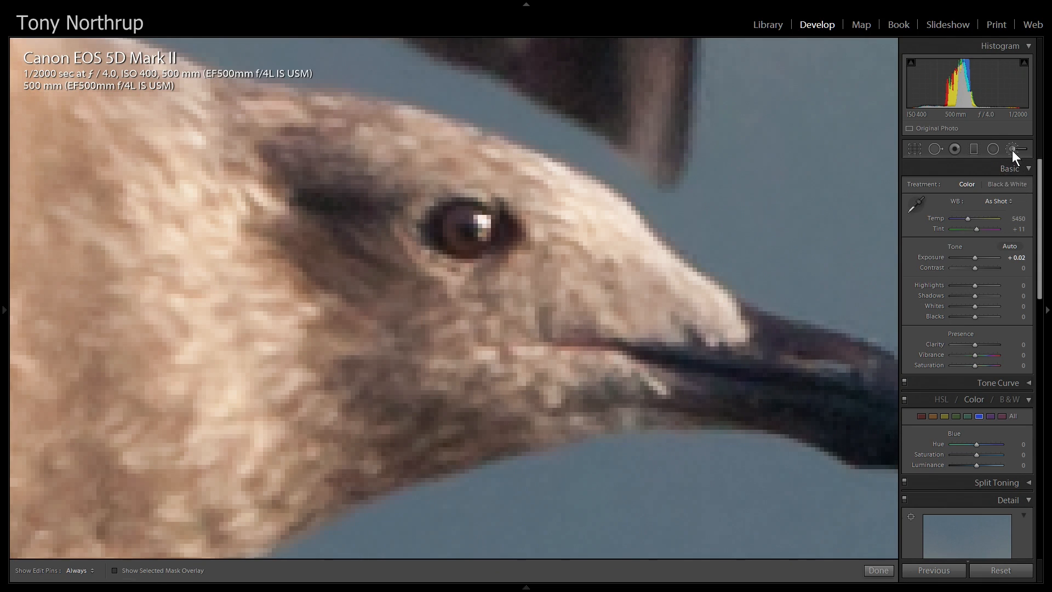
{"action": "left_click", "coordinate": [1013, 149]}
{"action": "left_click", "coordinate": [451, 228]}
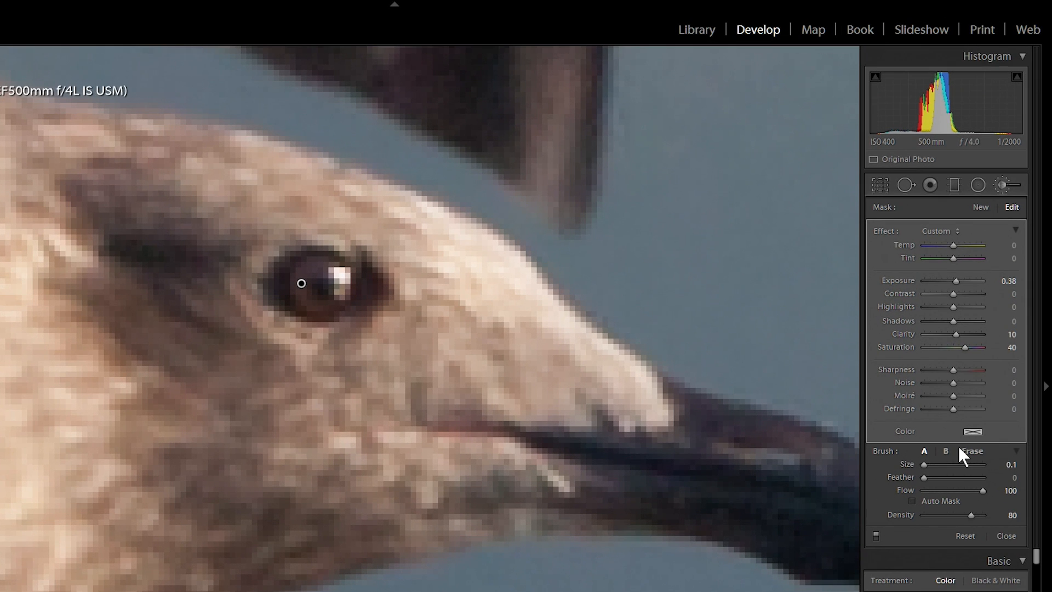
{"action": "left_click", "coordinate": [969, 450]}
{"action": "key", "text": "o"}
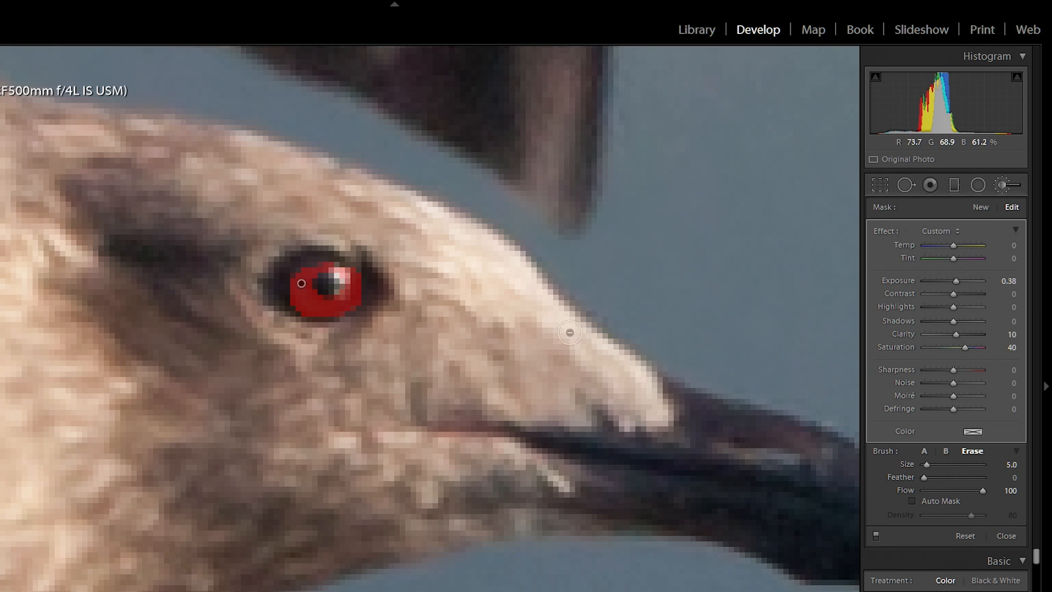
Hide the mask overlay and set the eye mask's Temp to 19, Exposure to 0.57 and Shadows to 7.
{"action": "key", "text": "o"}
{"action": "left_click_drag", "start_coordinate": [951, 243], "coordinate": [955, 277]}
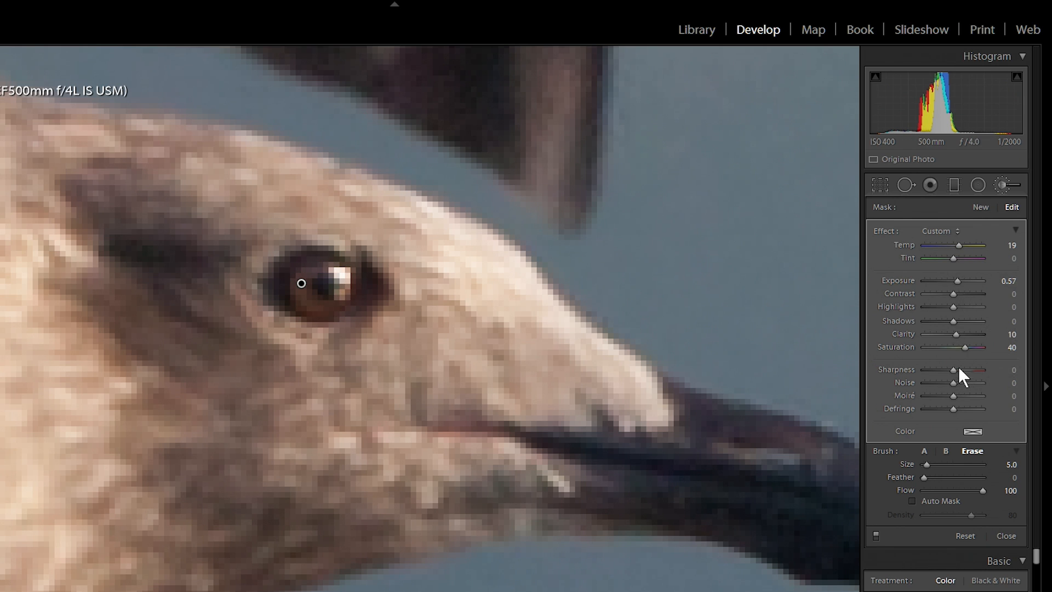
{"action": "left_click_drag", "start_coordinate": [954, 320], "coordinate": [955, 321]}
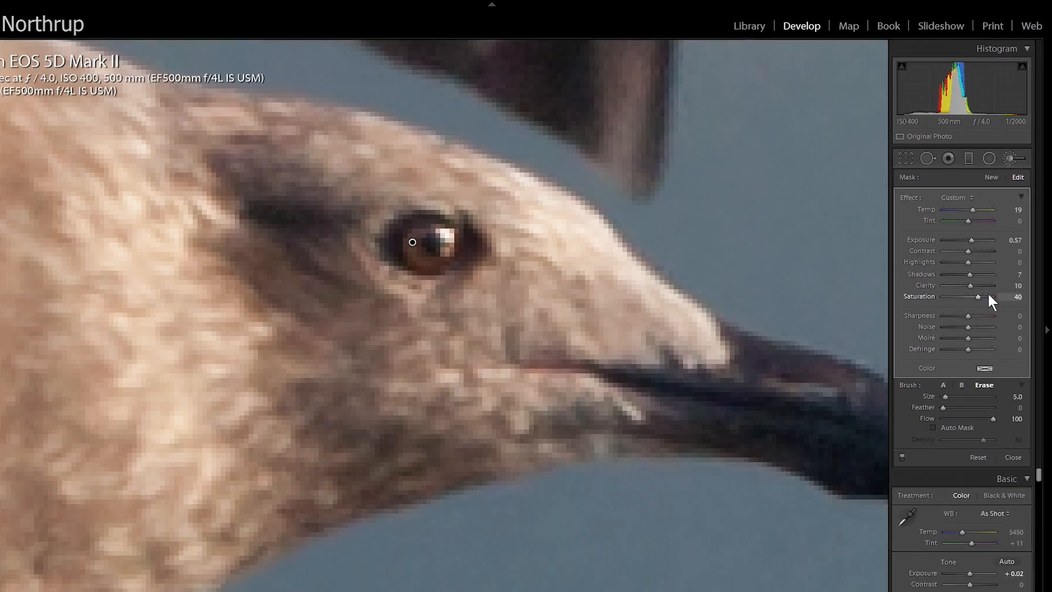
Compare the finished photo with the original side by side in the zoomed-out view.
{"action": "key", "text": "z"}
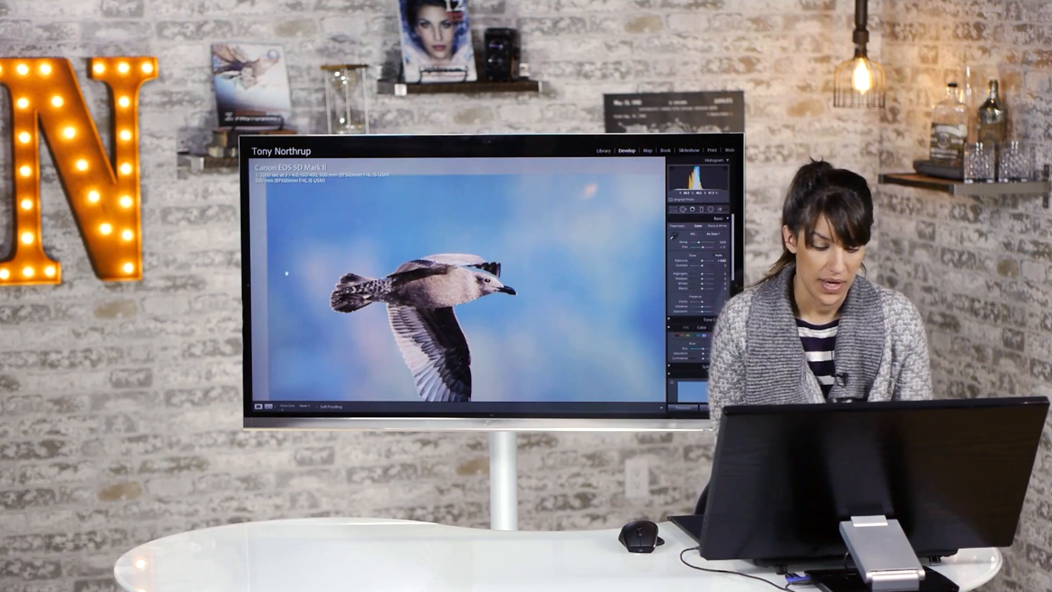
{"action": "key", "text": "y"}
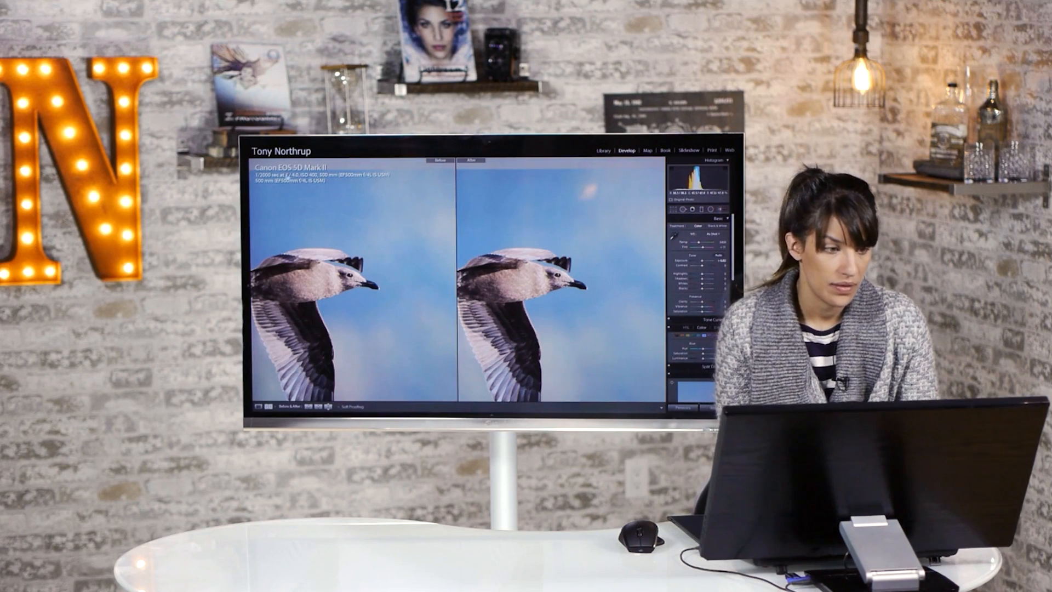